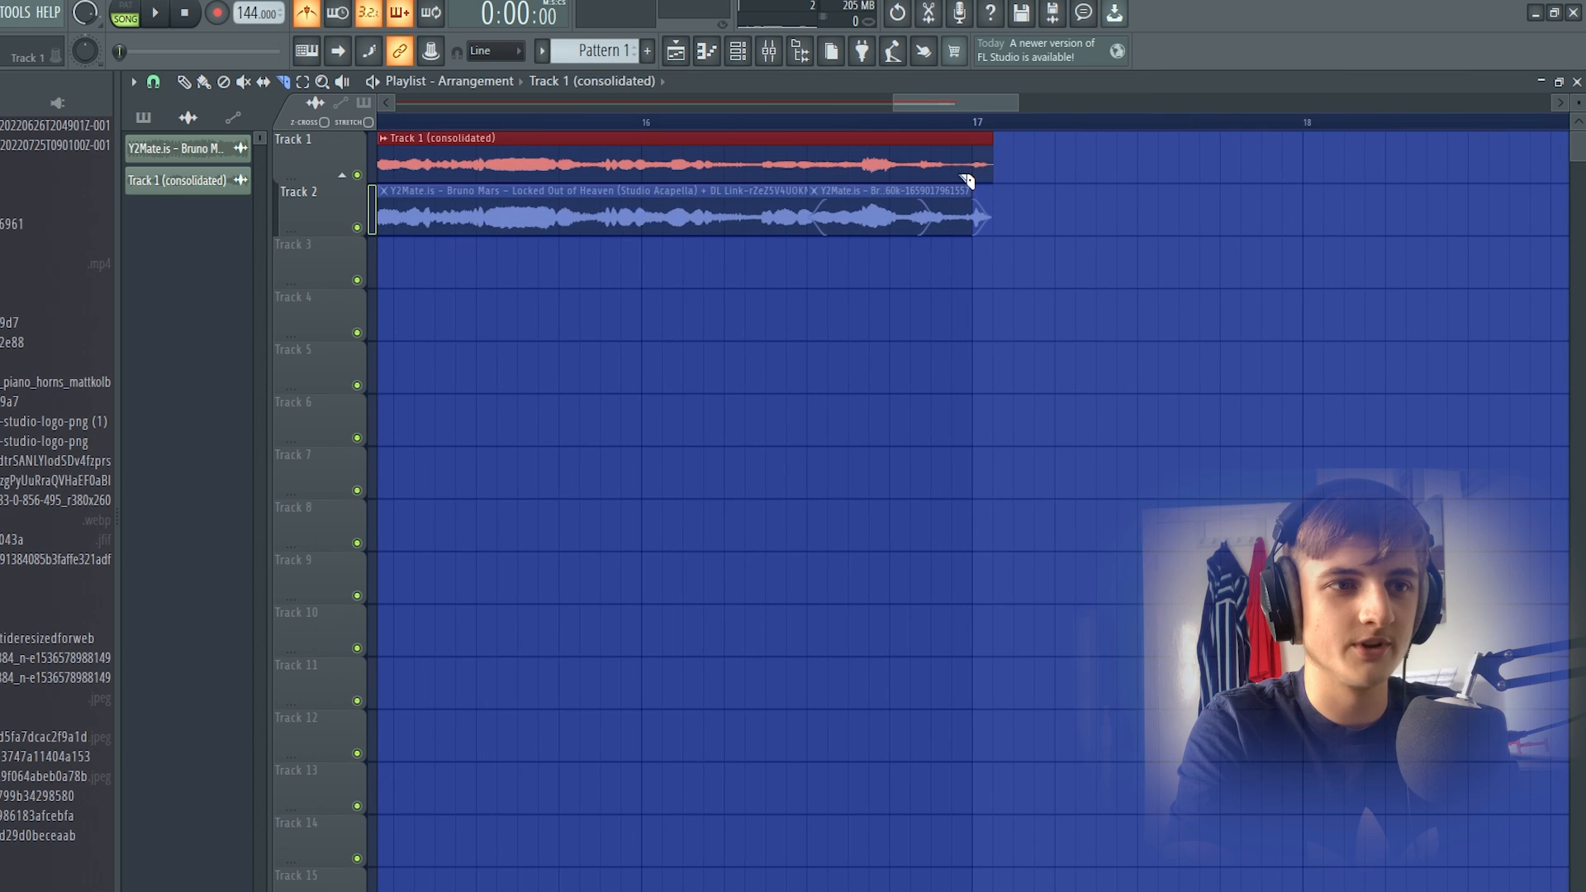
Step: Lay out one-bar root notes in the Classic.GTr Lite piano roll: E4 at bar 1, C4 at bar 3, G4 at bar 5, F#4 at bar 7
scroll(951, 182, "down", 6)
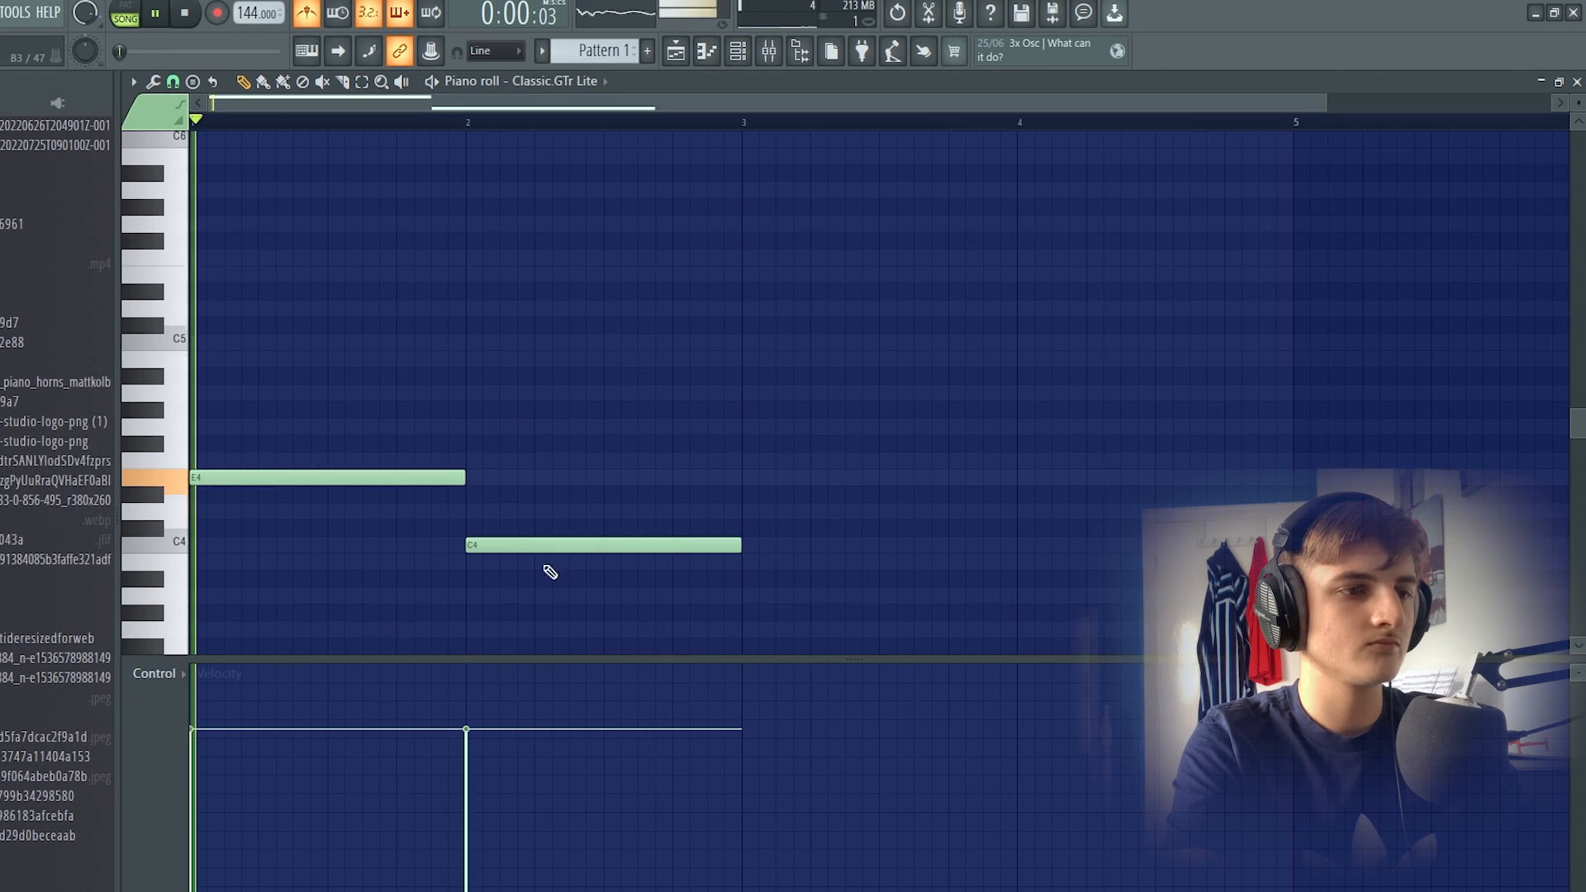
key("space")
scroll(670, 506, "down", 2)
right_click(496, 542)
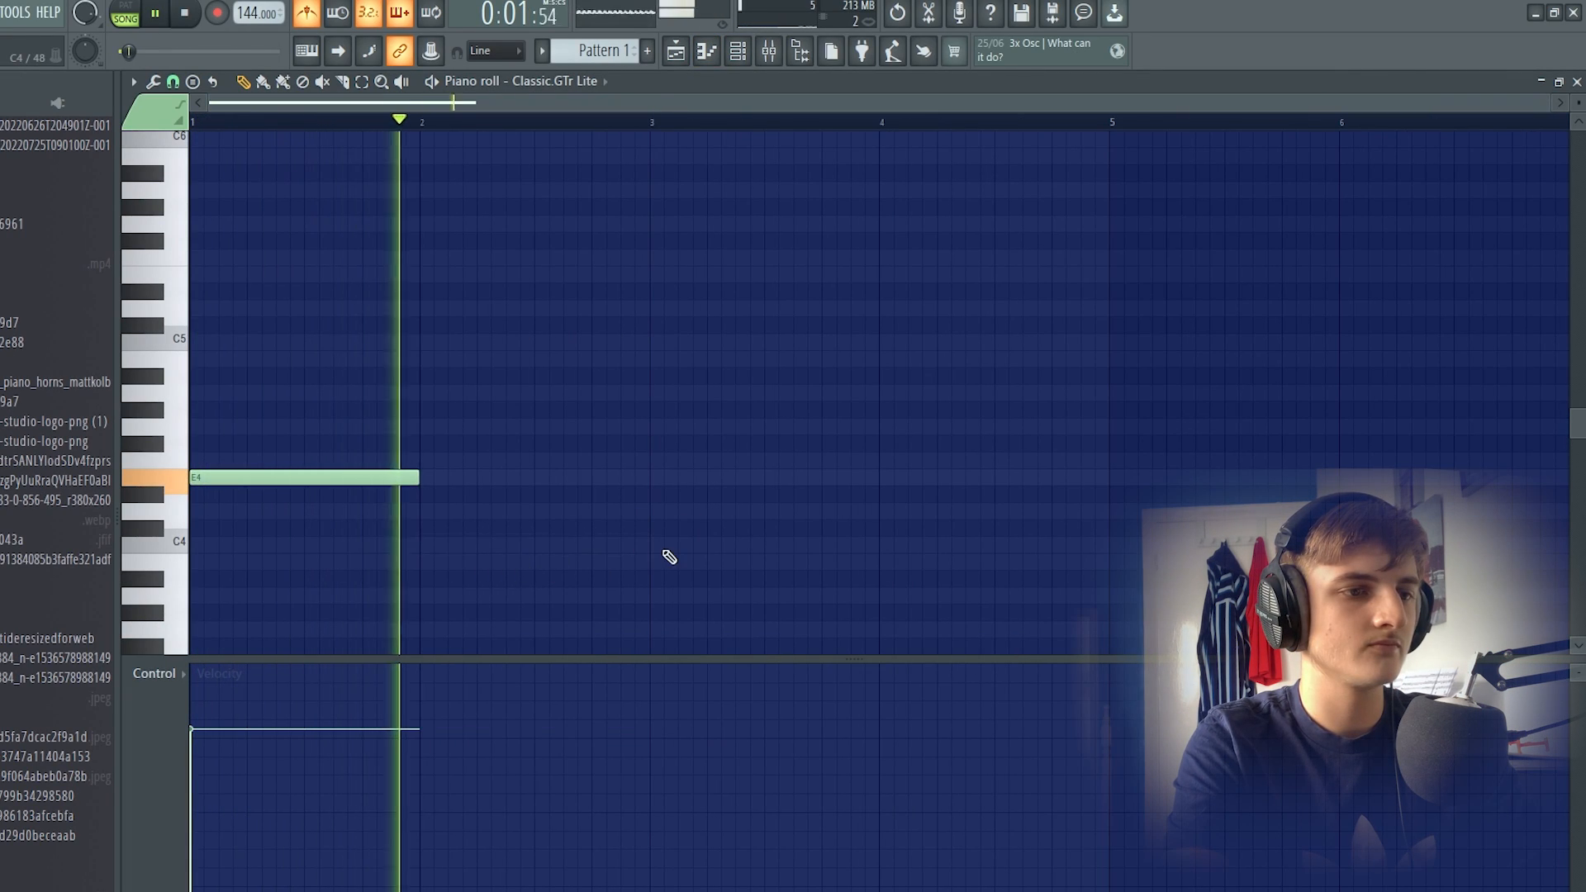
left_click(653, 546)
scroll(780, 496, "down", 1)
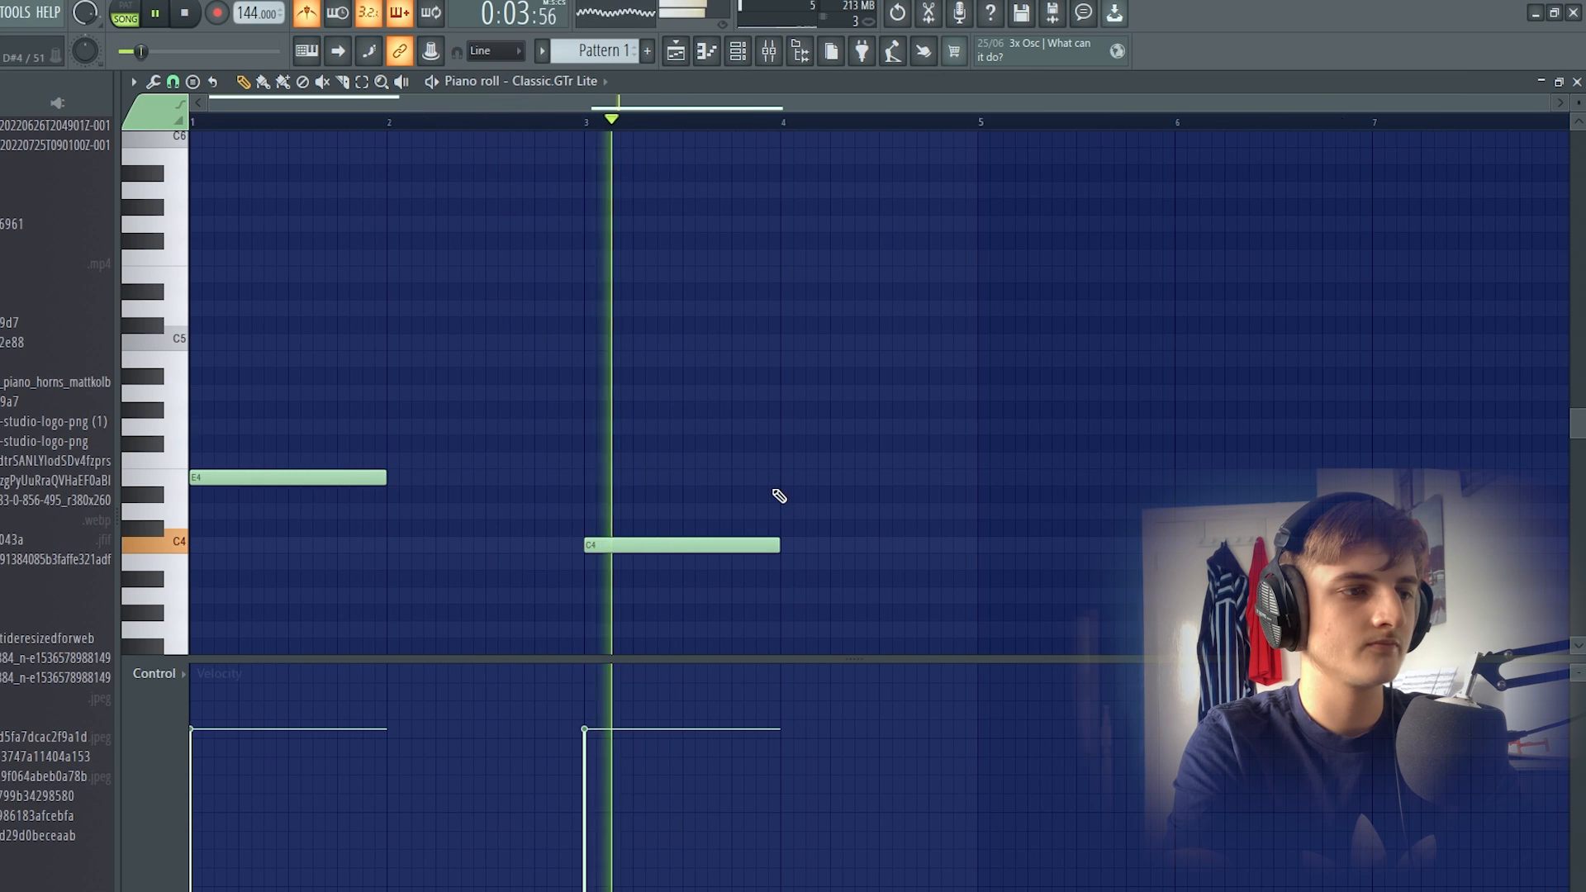
scroll(1041, 525, "up", 1)
left_click_drag(915, 418, 911, 433)
scroll(1235, 488, "down", 2)
scroll(1234, 487, "up", 1)
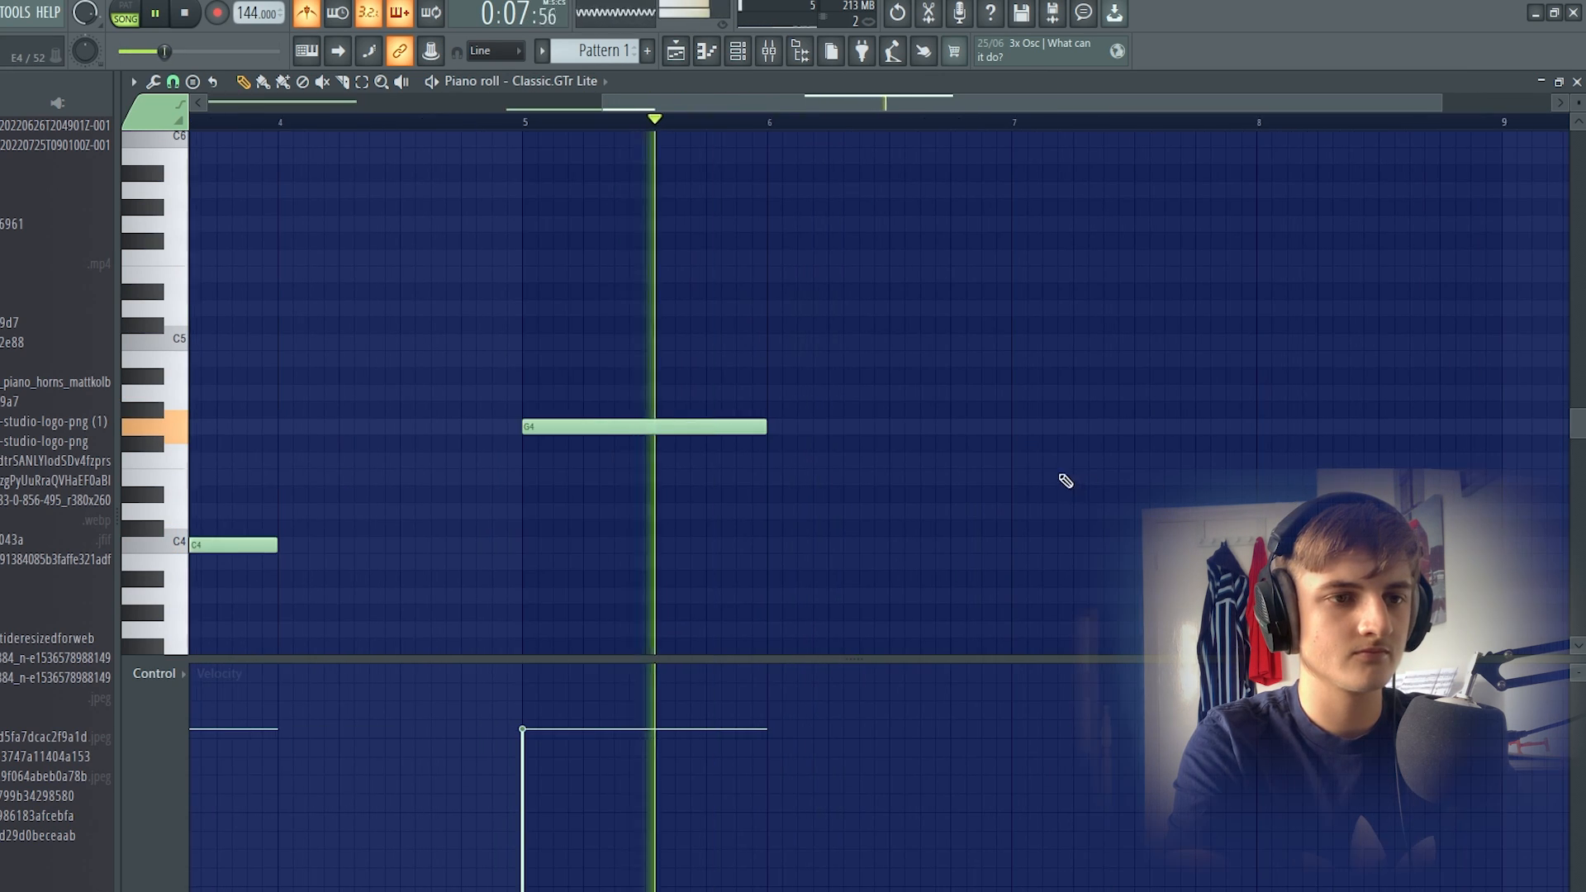
left_click(1018, 447)
scroll(1198, 399, "down", 1)
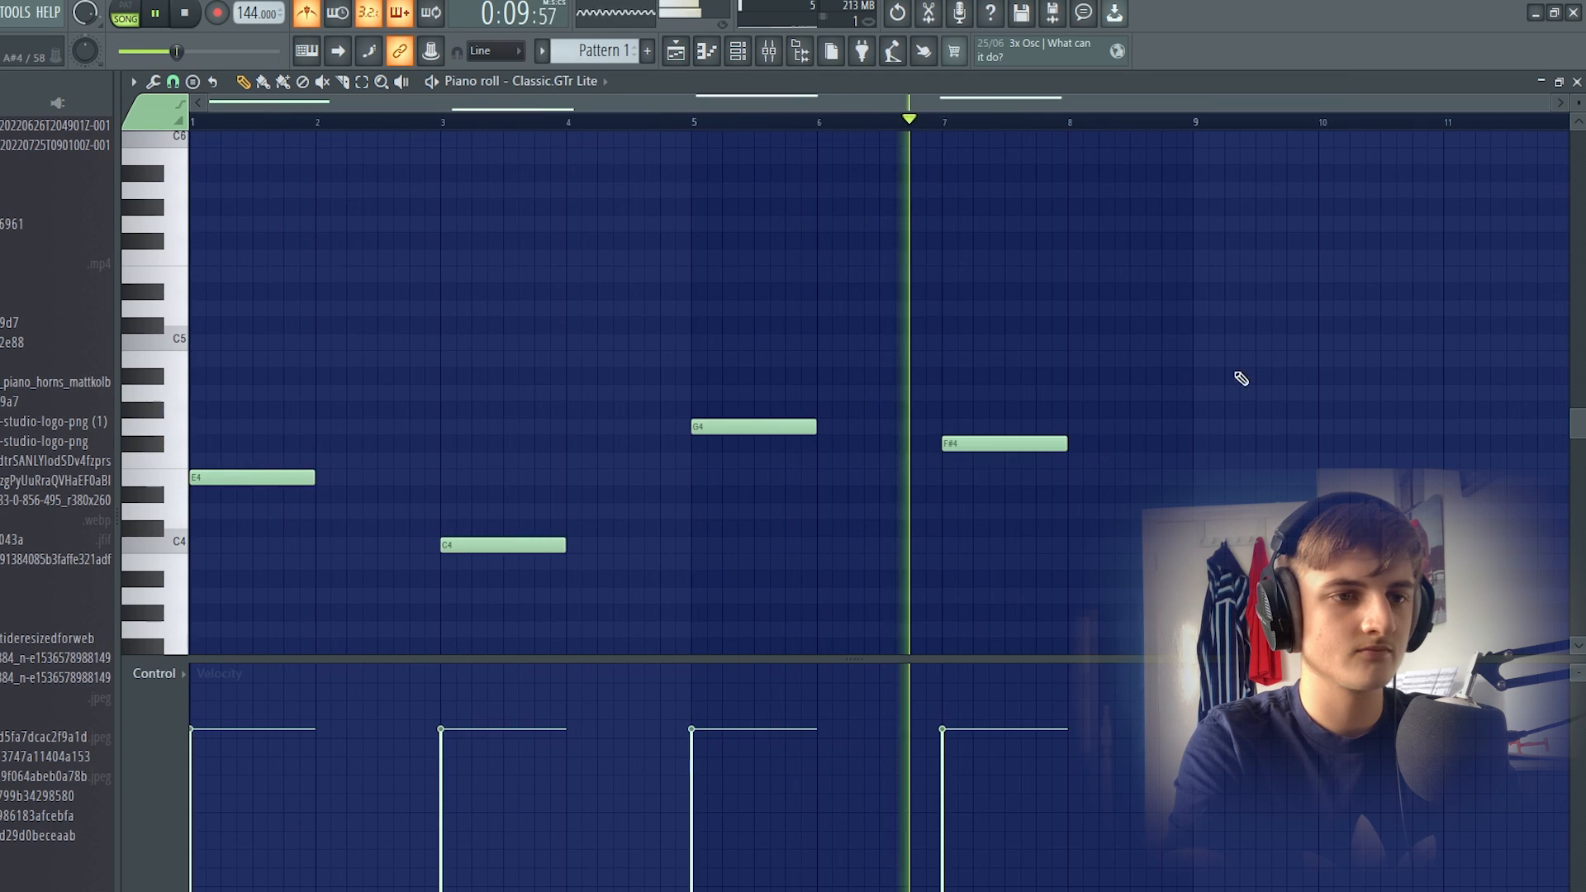
Step: Transpose all four root notes up one octave and restart playback
key("ctrl+a")
key("ctrl+Up")
key("space")
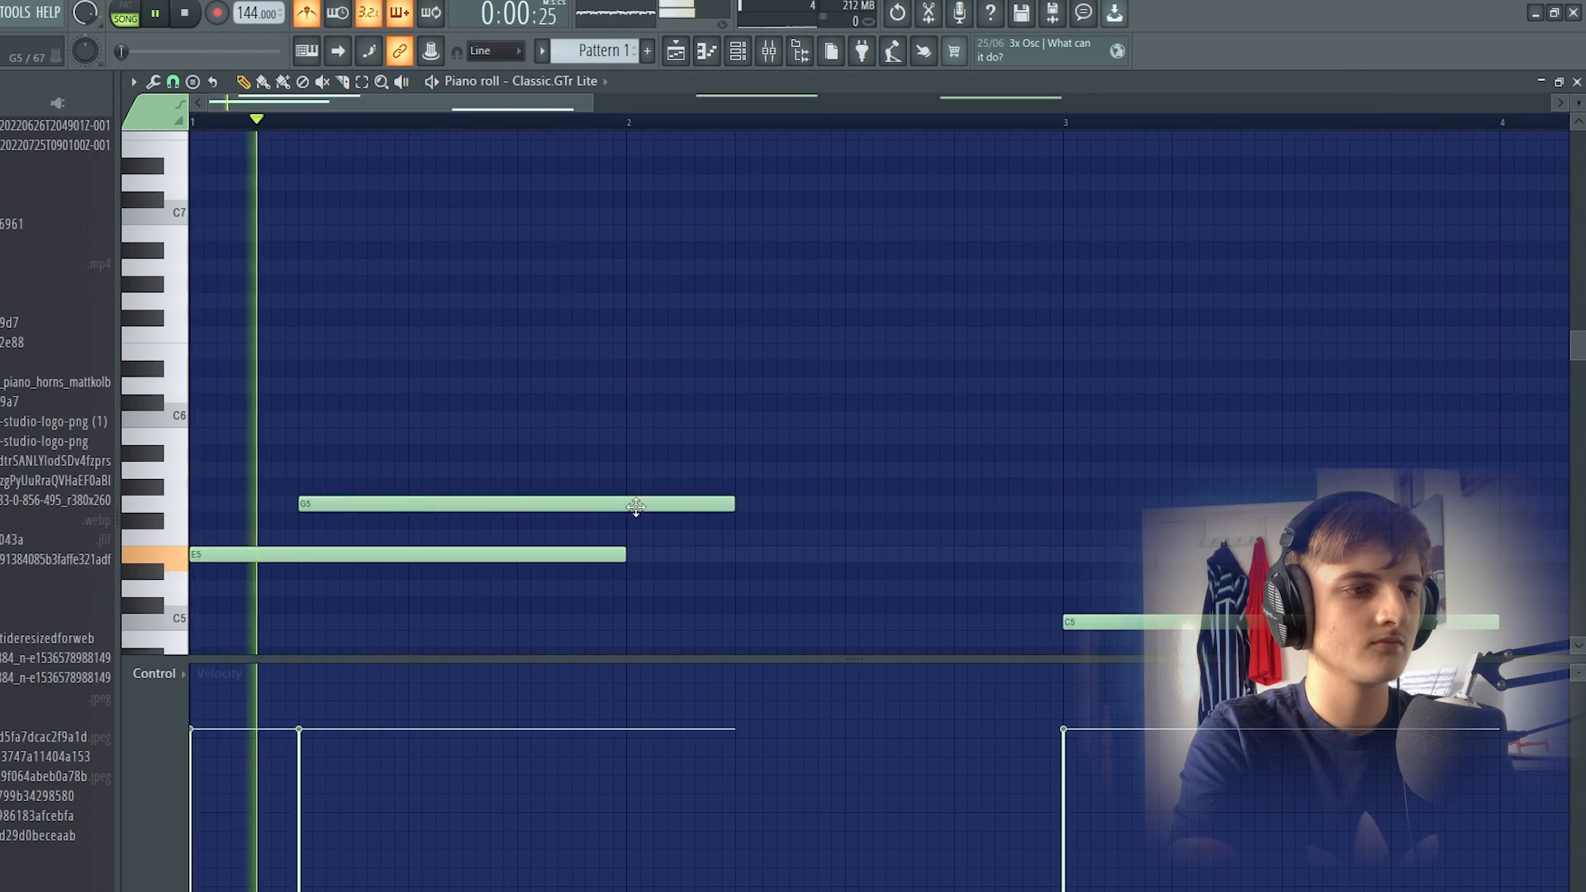
Step: Build a staggered arpeggio over the E5 root in bar 1 using G5, B5, D6 and E6 notes
left_click_drag(636, 508, 583, 508)
left_click(306, 436)
left_click_drag(733, 393, 653, 512)
scroll(255, 439, "down", 2)
left_click_drag(255, 438, 276, 439)
left_click_drag(412, 435, 369, 429)
key("space")
left_click(196, 352)
left_click_drag(350, 366, 427, 470)
scroll(271, 385, "up", 2)
left_click(277, 386)
key("space")
Step: Duplicate the bar 1 arpeggio into bar 2 and lower the copy's top note to C6
key("ctrl+b")
left_click_drag(397, 352, 397, 419)
scroll(322, 247, "down", 3)
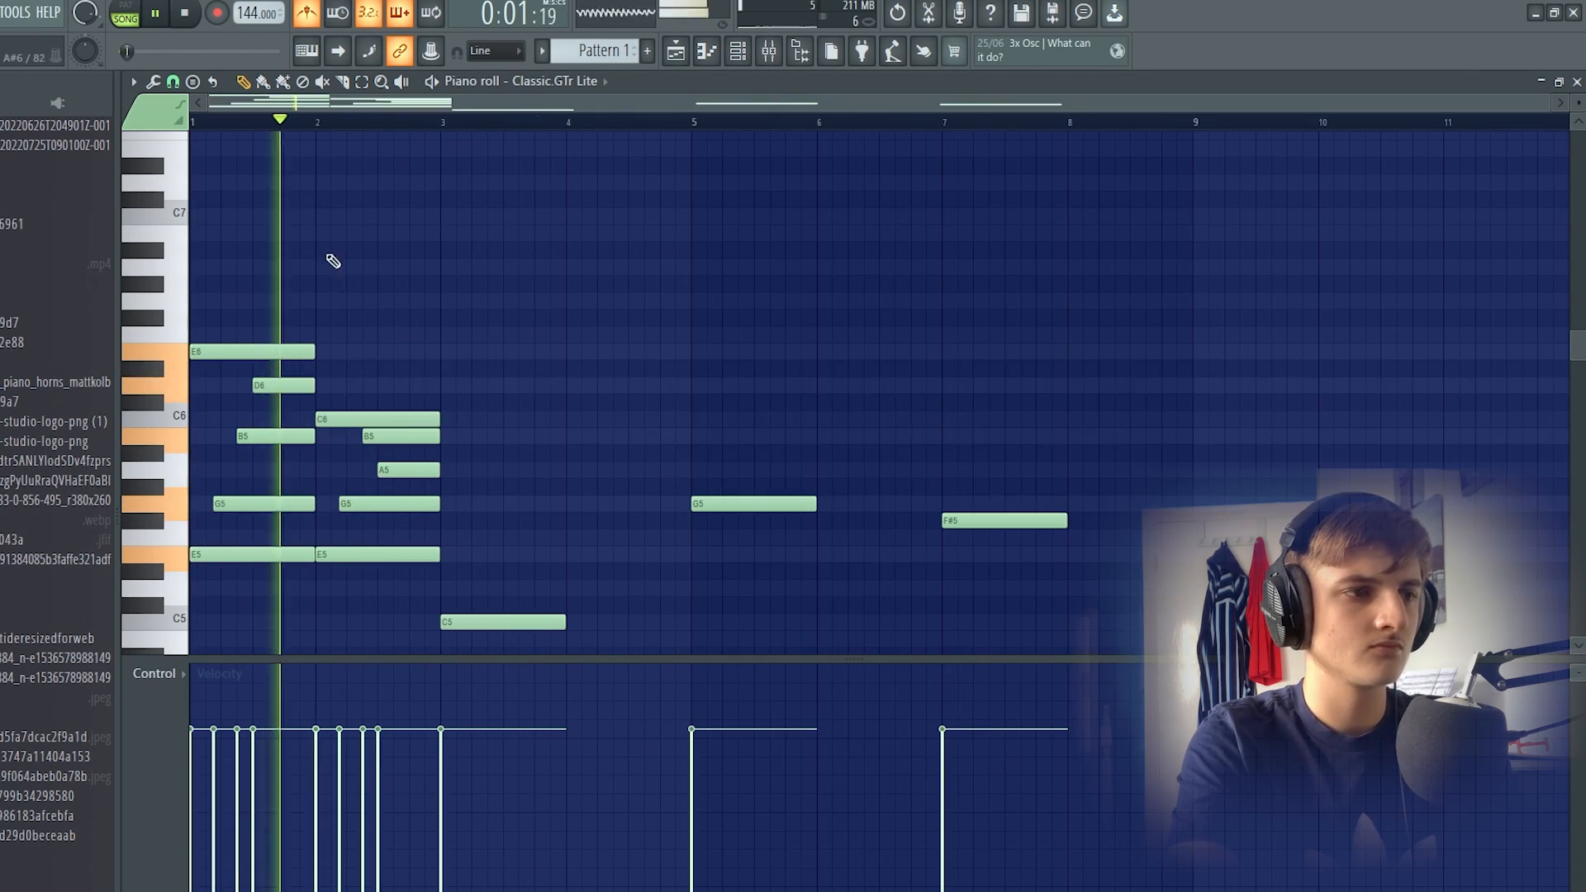
Step: Add staggered E and G notes over the C root at bar 3, fitting their lengths to the bar line
key("space")
scroll(454, 463, "up", 3)
left_click(489, 453)
left_click(543, 401)
left_click_drag(786, 388, 694, 465)
left_click_drag(754, 456, 705, 460)
left_click_drag(753, 402, 705, 402)
scroll(295, 428, "down", 2)
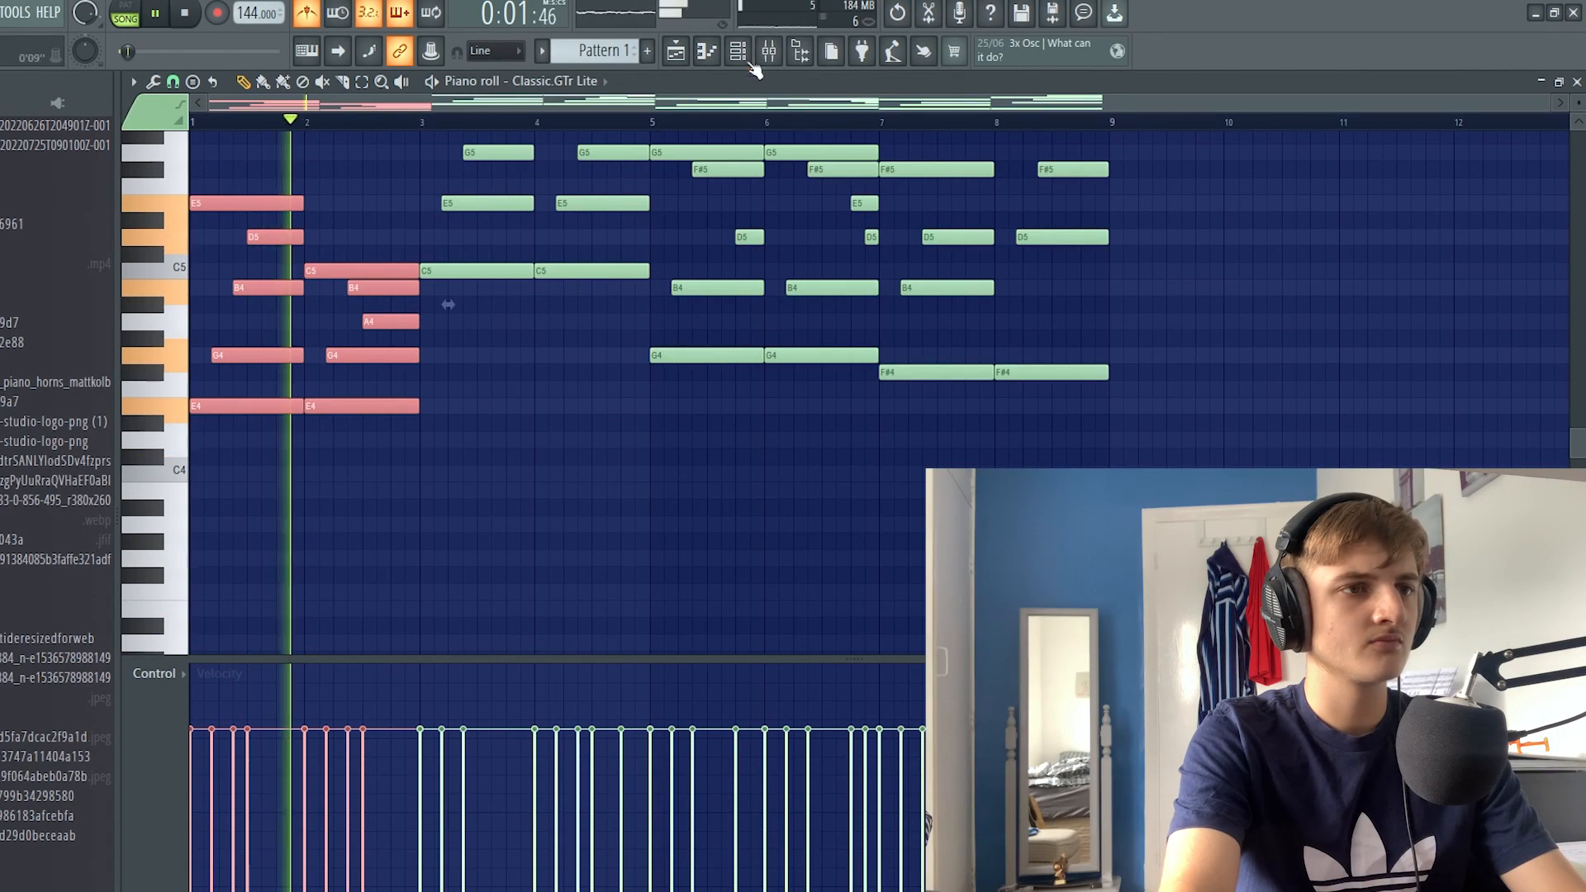
Step: Route the Classic.GTr Lite channel to mixer track 3
left_click(737, 50)
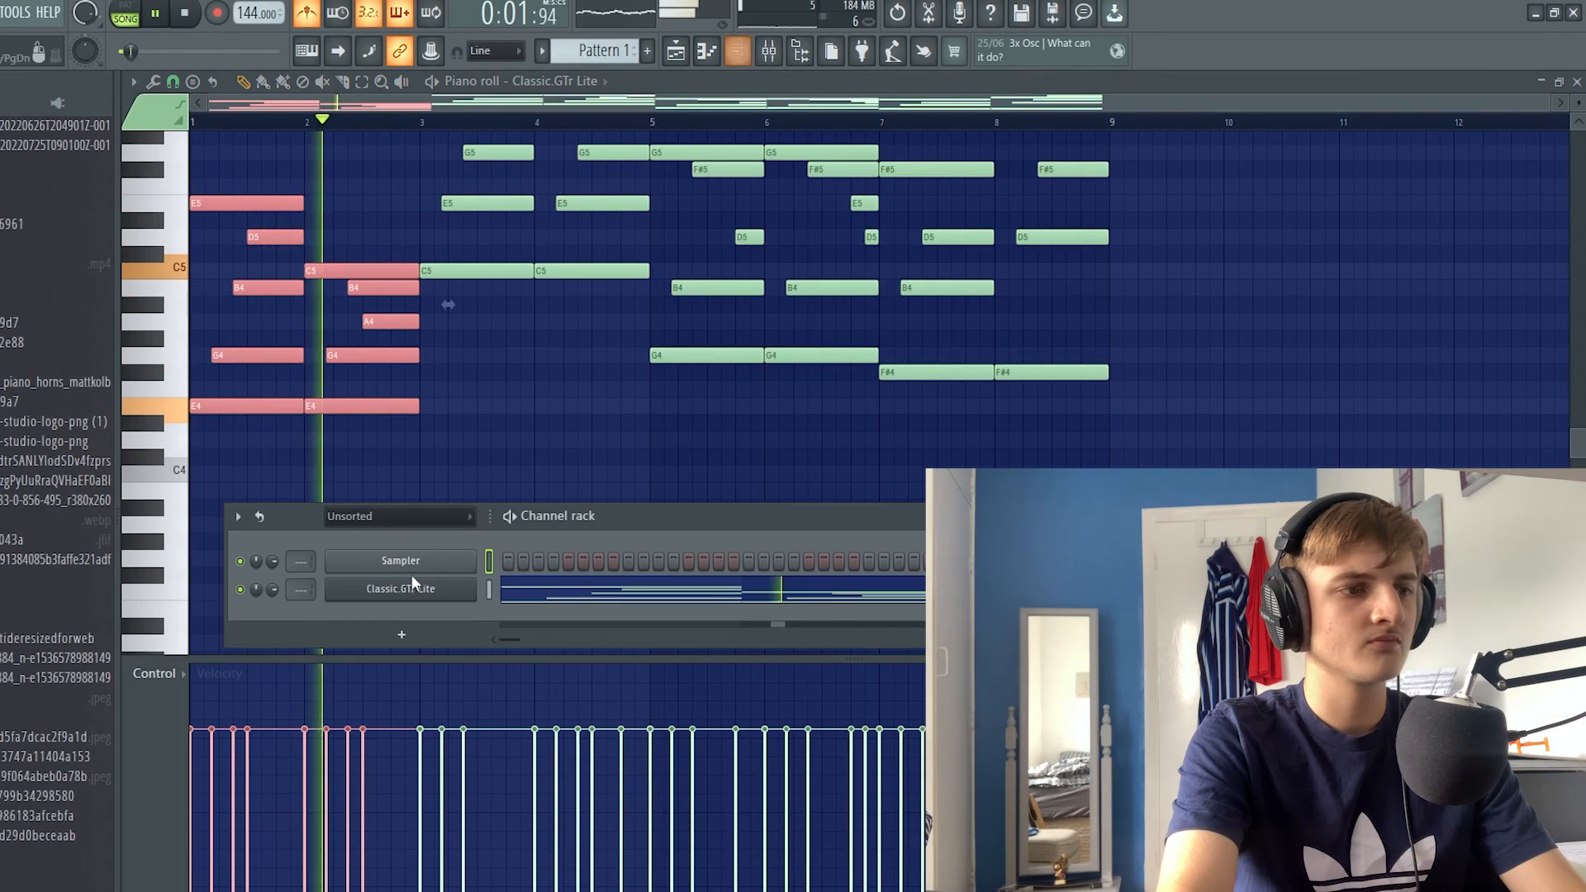
left_click(489, 589)
key("ctrl+l")
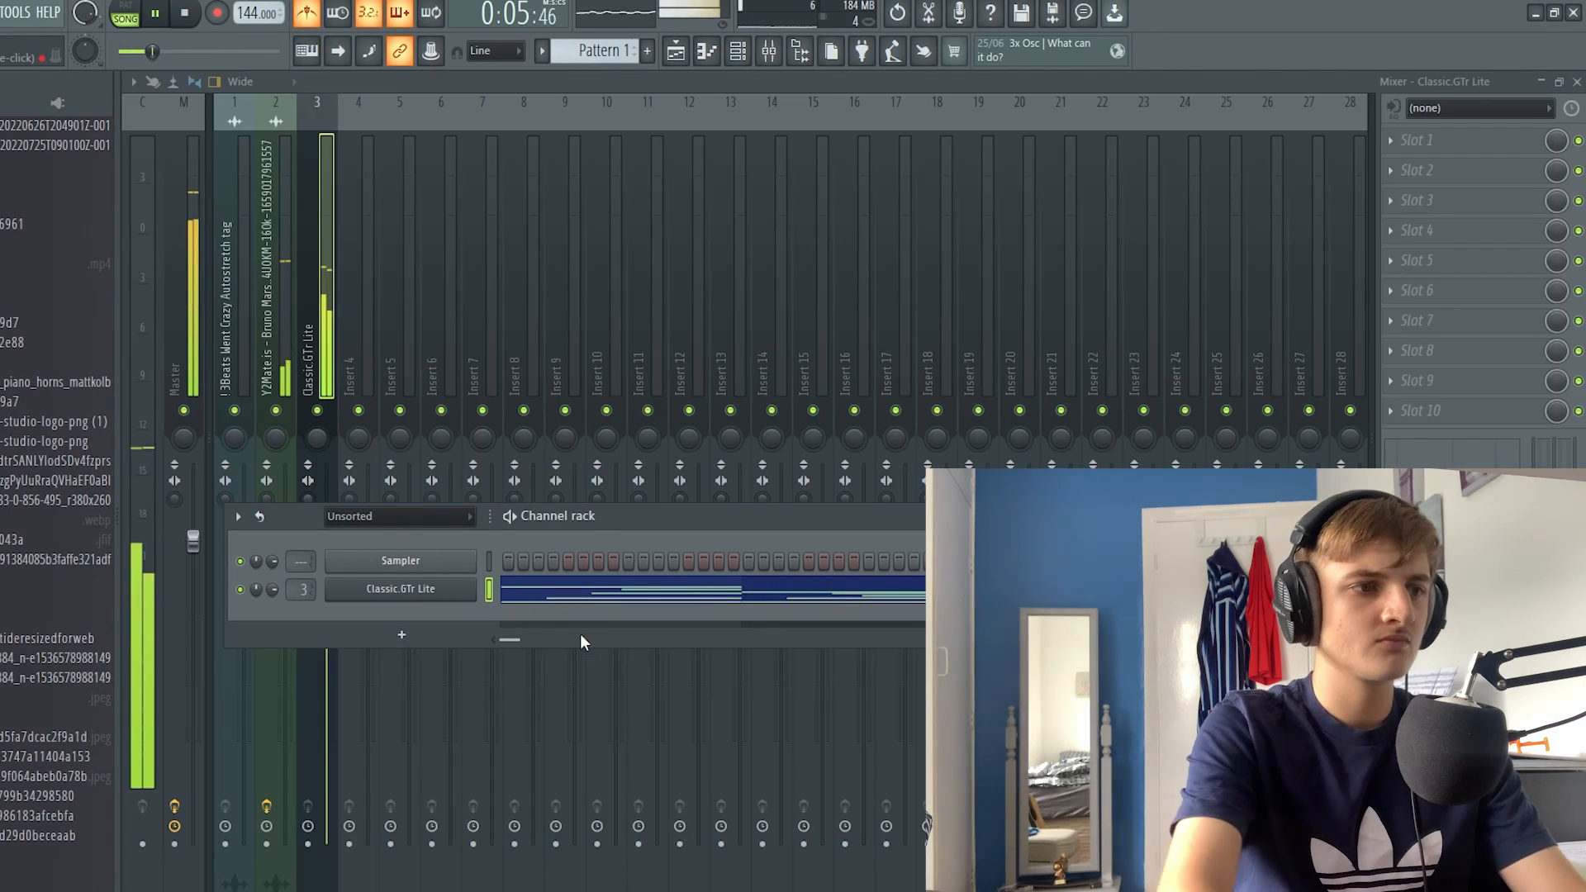
Step: Transpose the Classic.GTr Lite notes in bars 3 and 4 down one octave
left_click(711, 595)
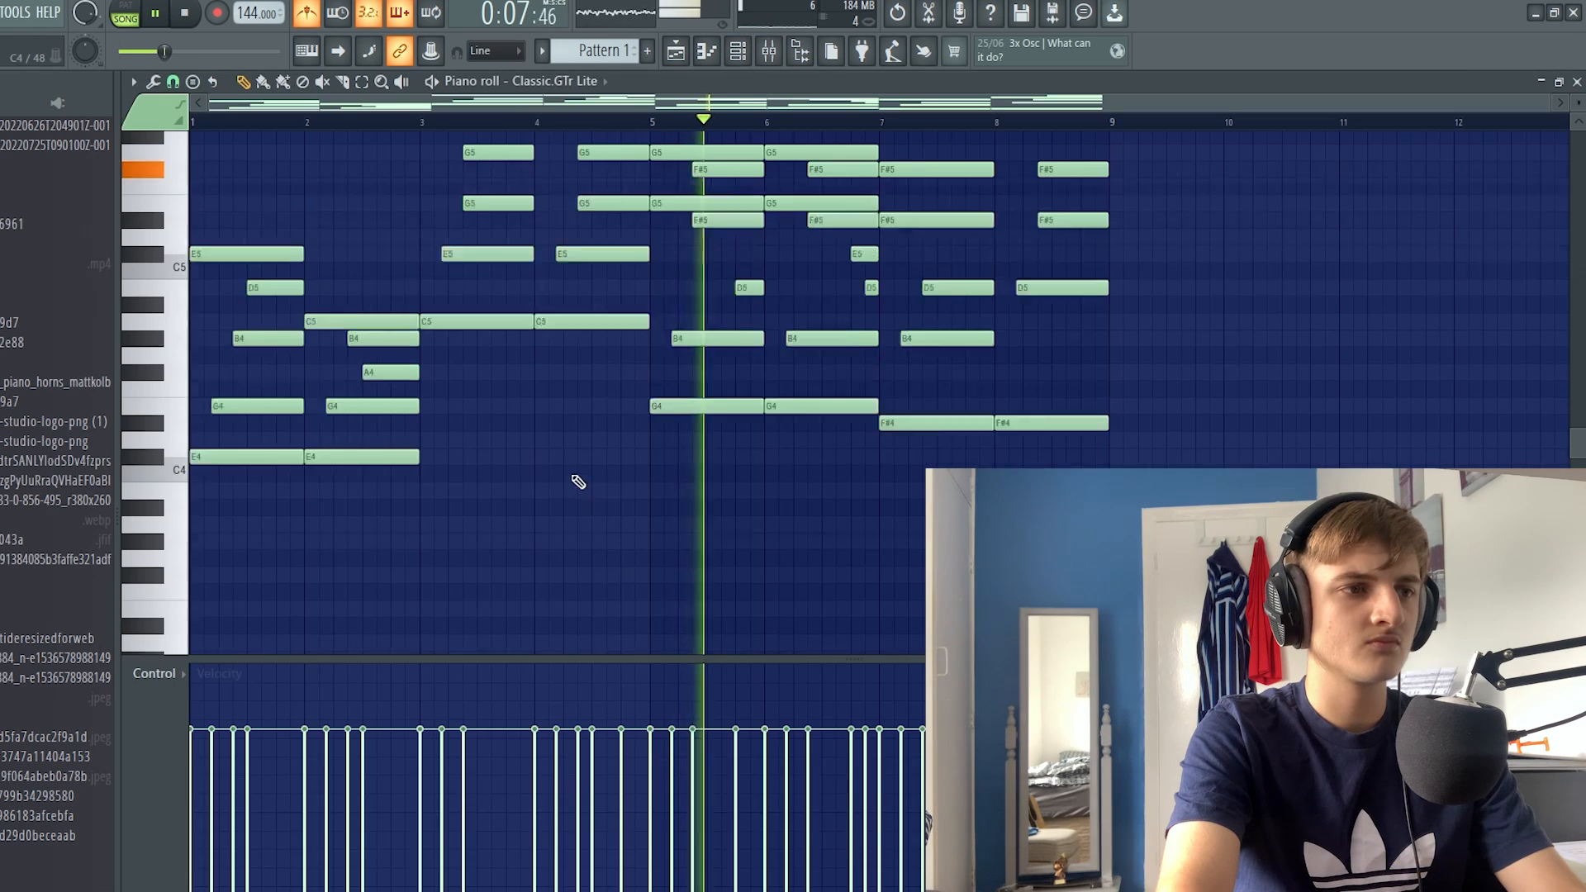
left_click_drag(633, 232, 469, 481)
key("ctrl+Down")
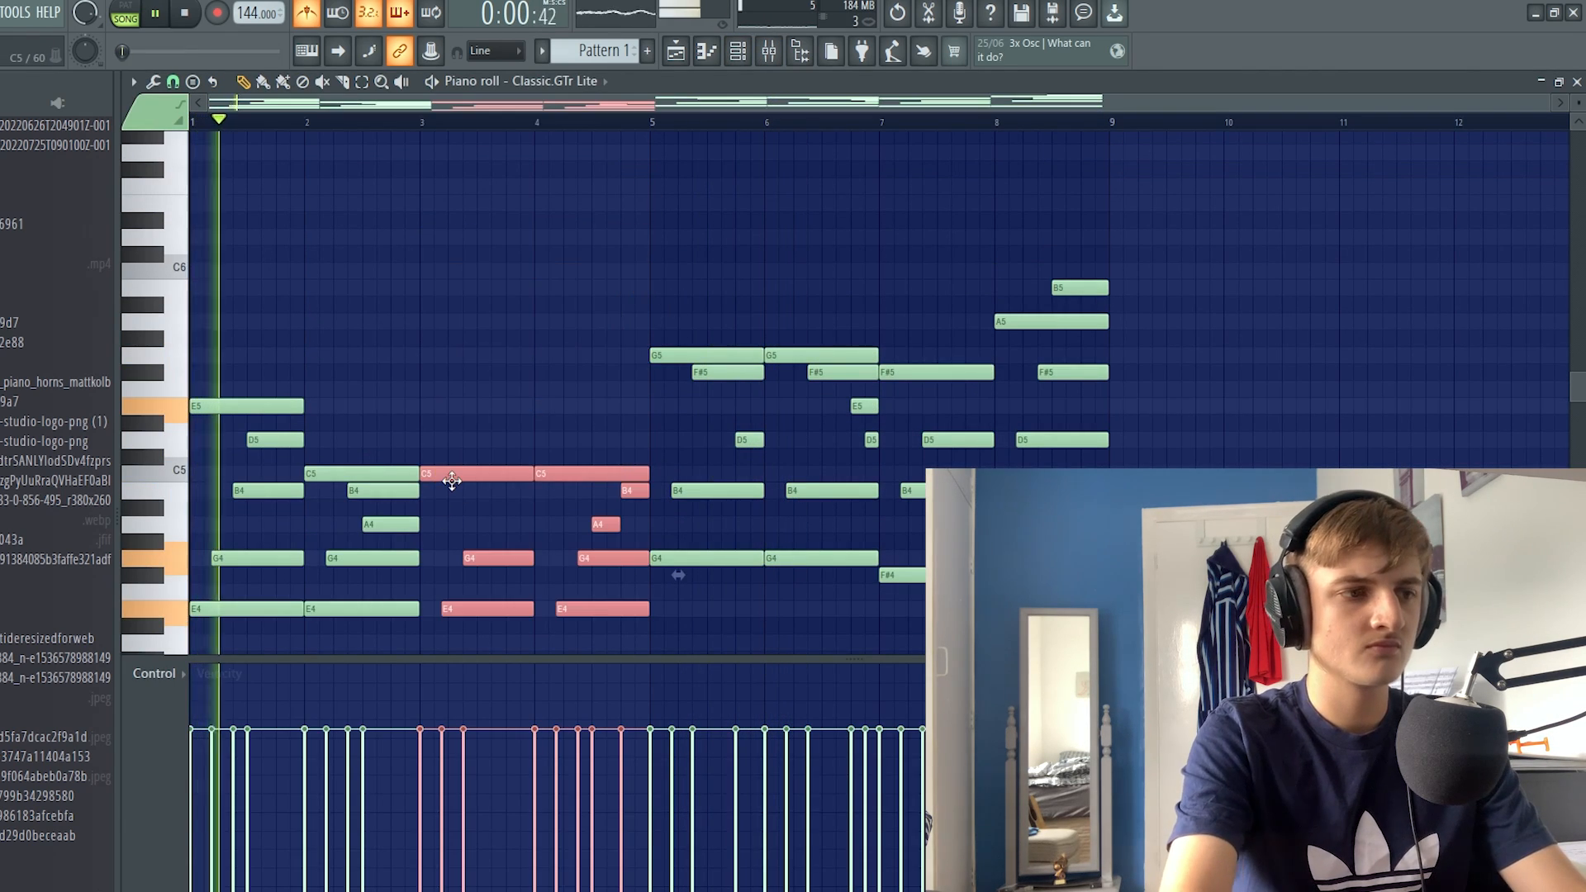
scroll(520, 434, "down", 3)
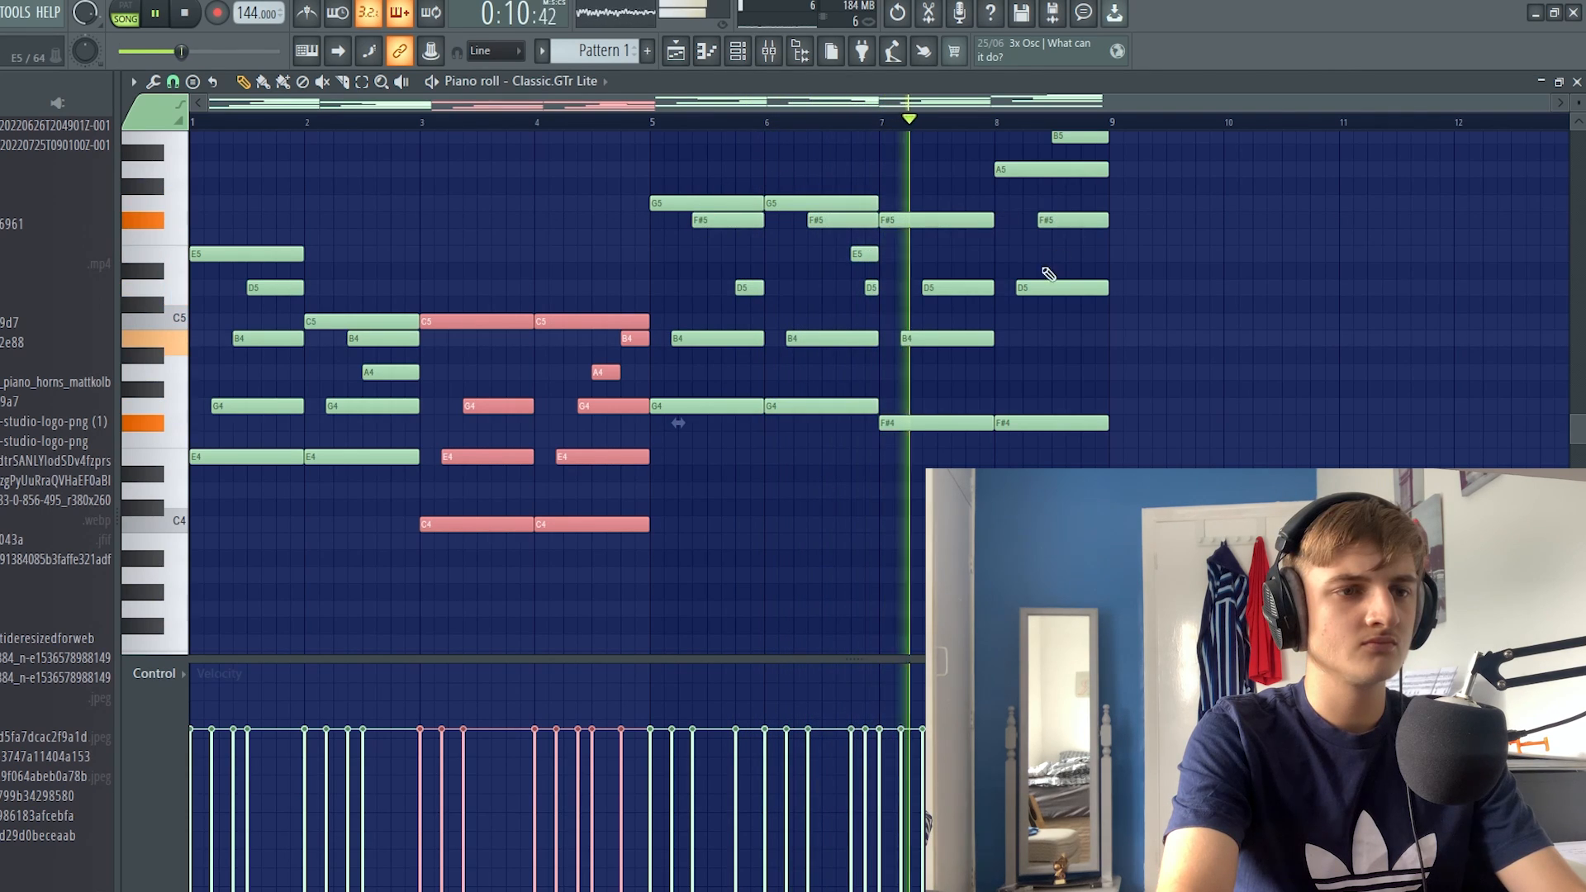
scroll(1177, 281, "up", 3)
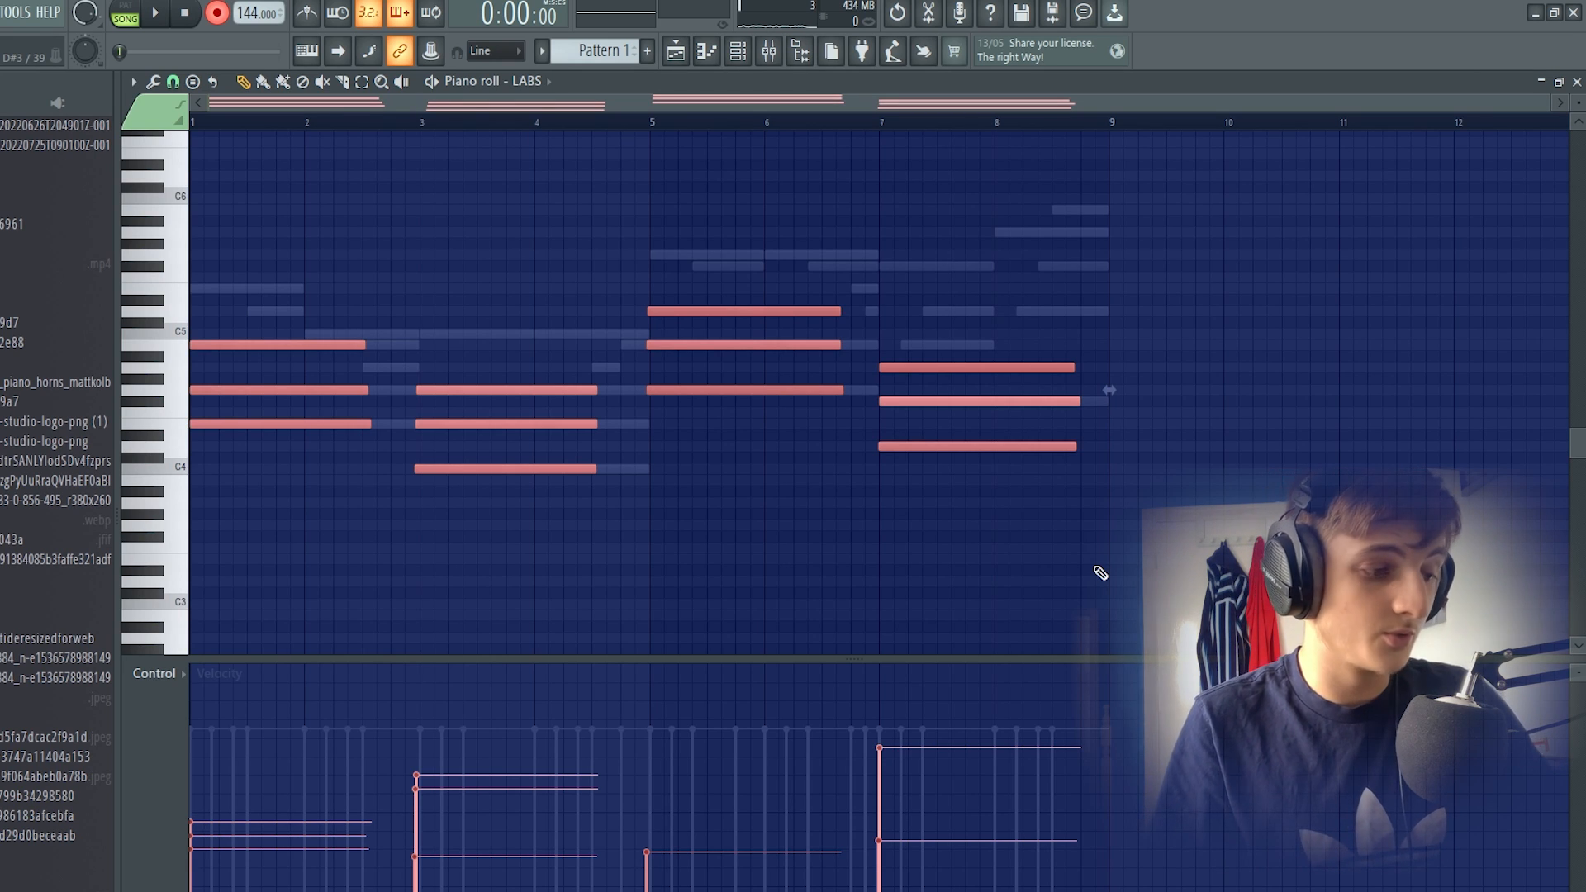
Step: Quantize the recorded LABS chords using the Bar snap template
key("alt+q")
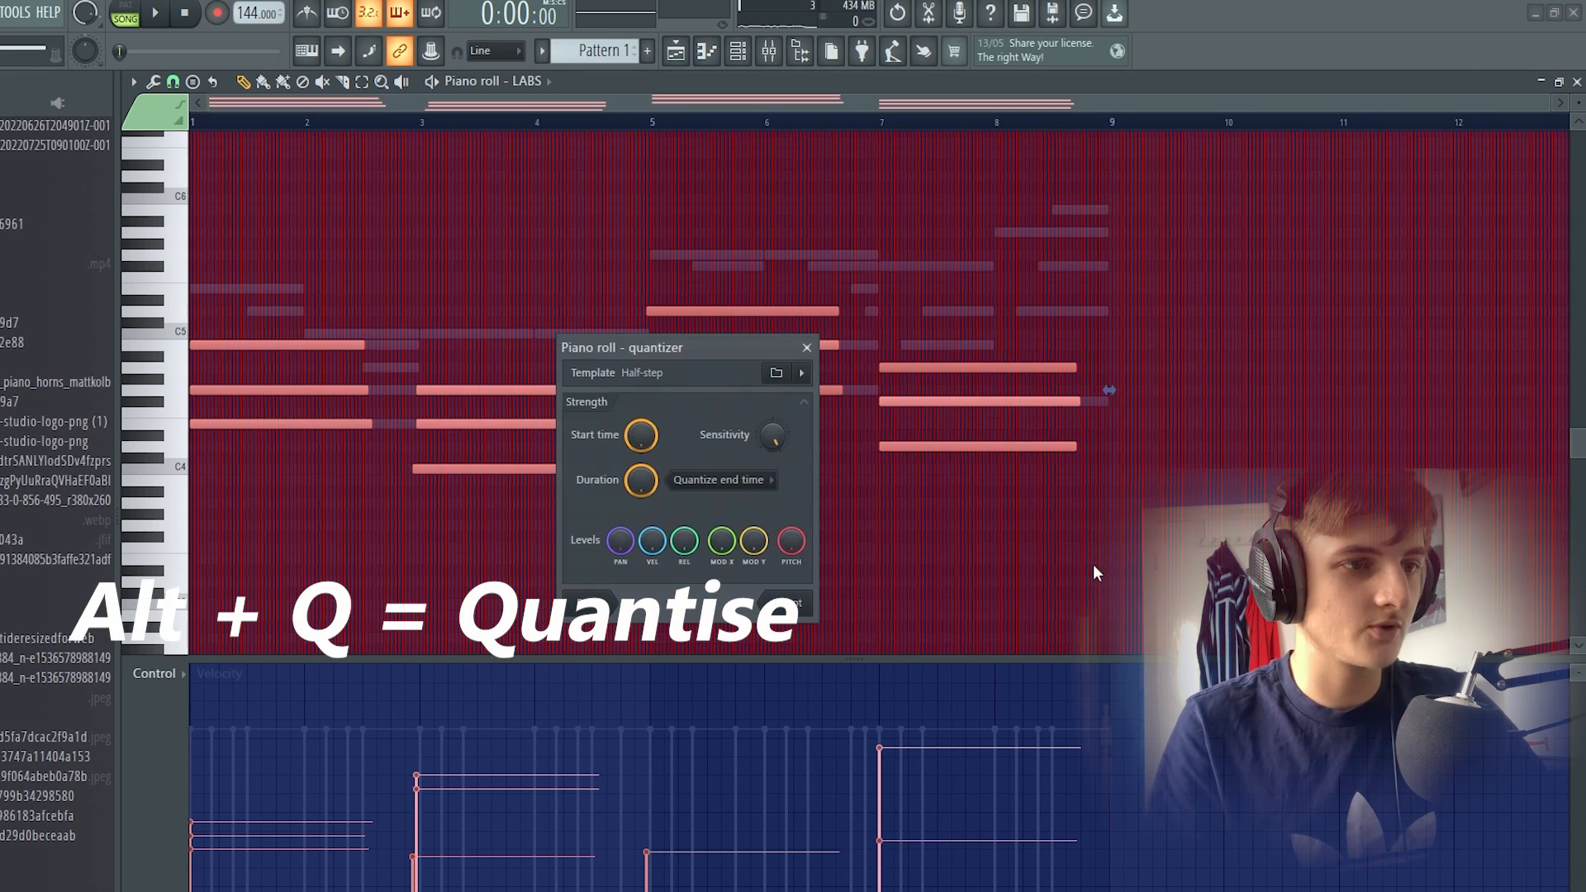
left_click(798, 371)
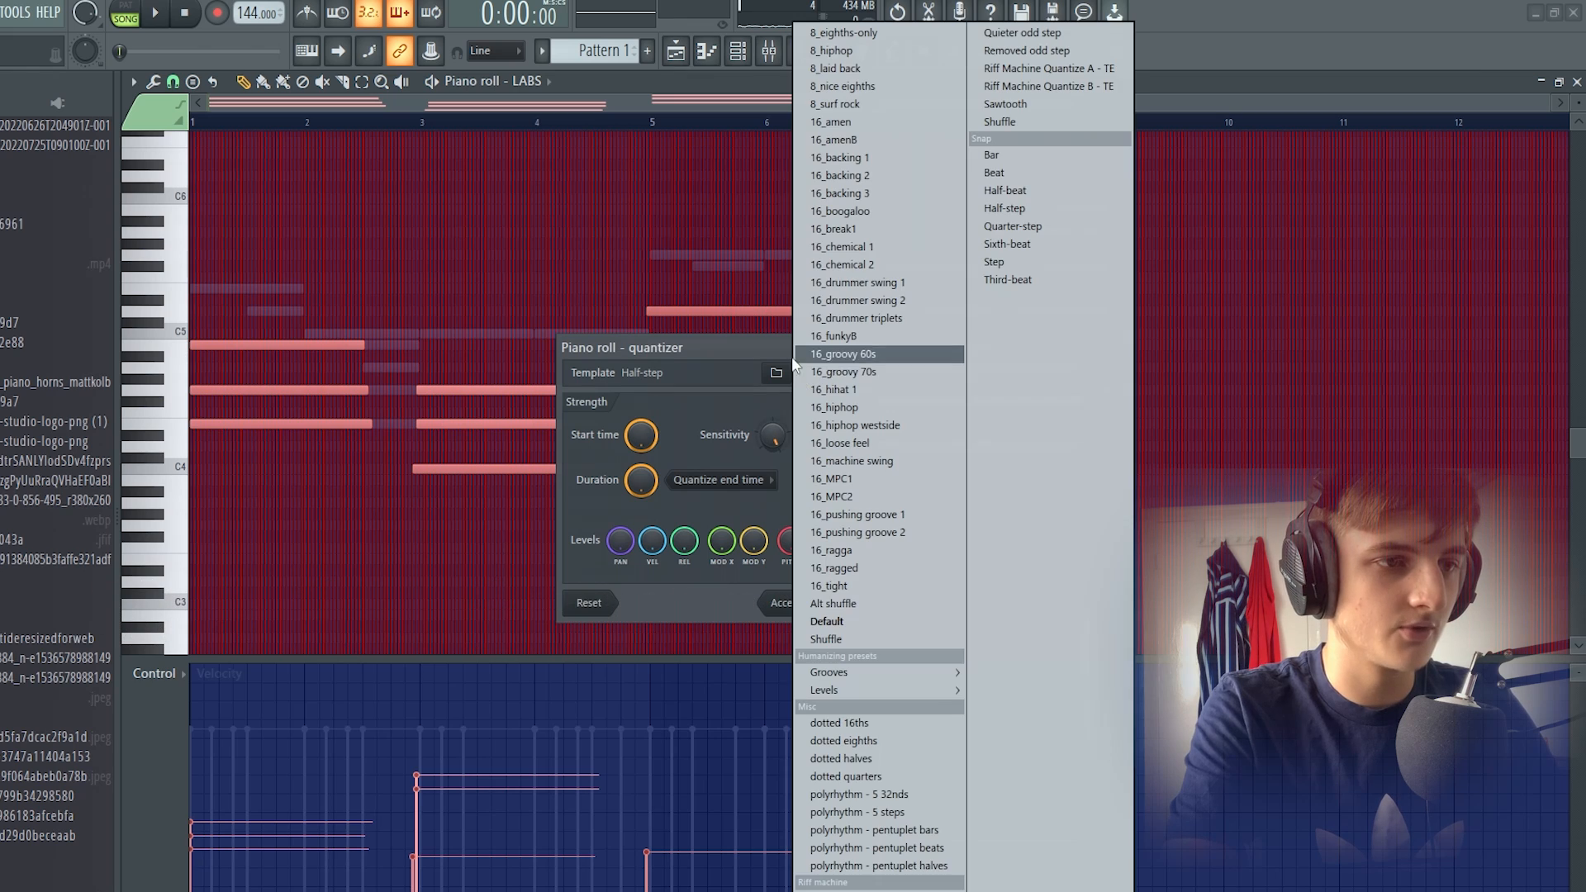
left_click(1009, 156)
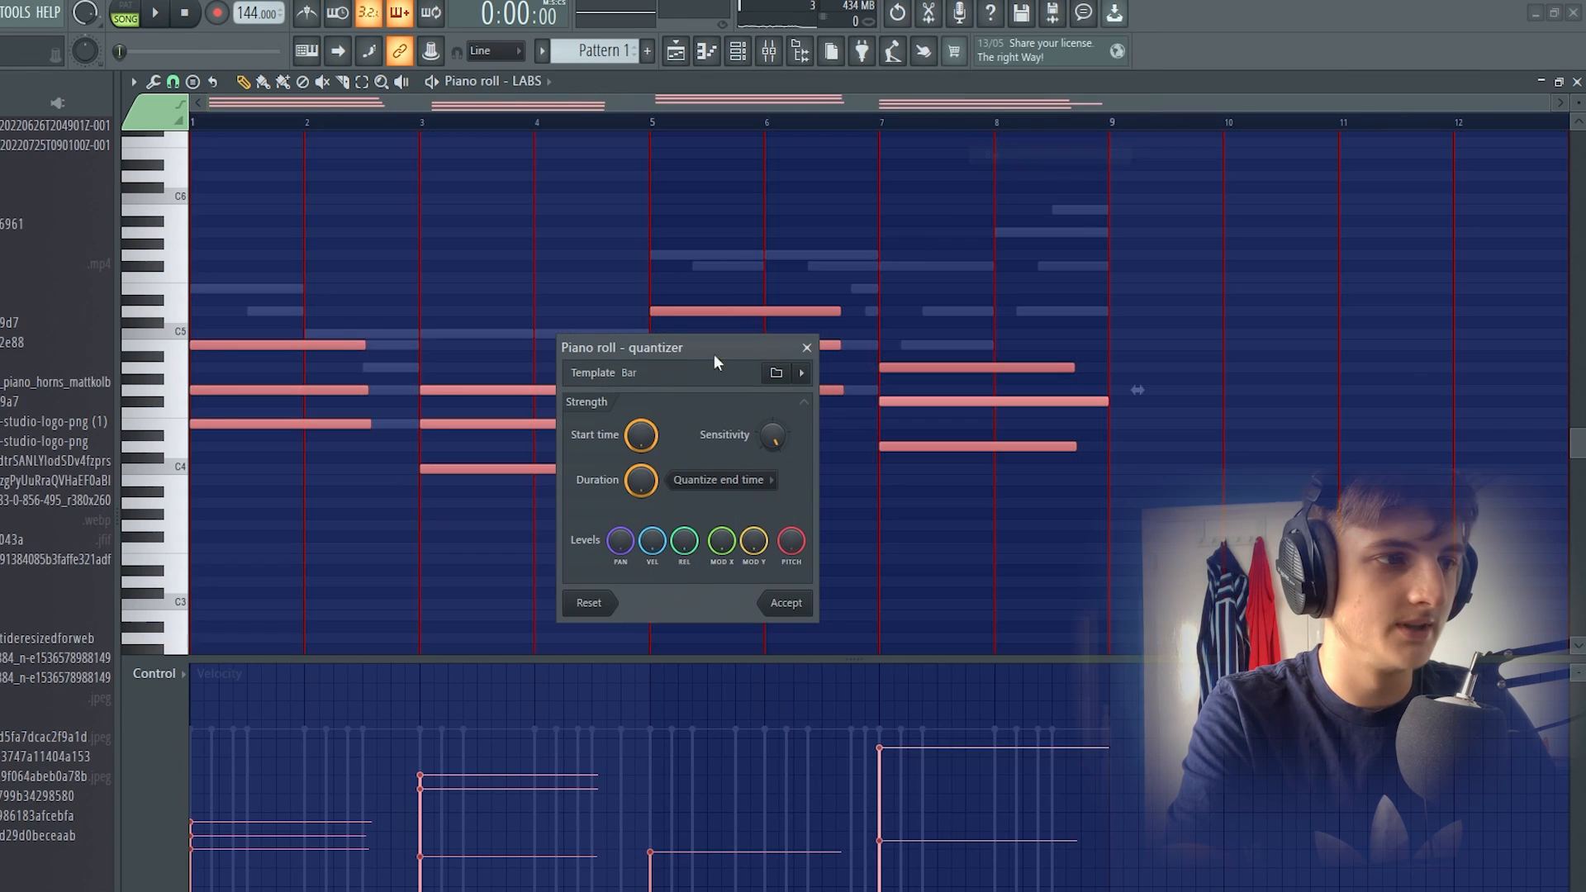
left_click(787, 603)
scroll(1392, 266, "down", 1)
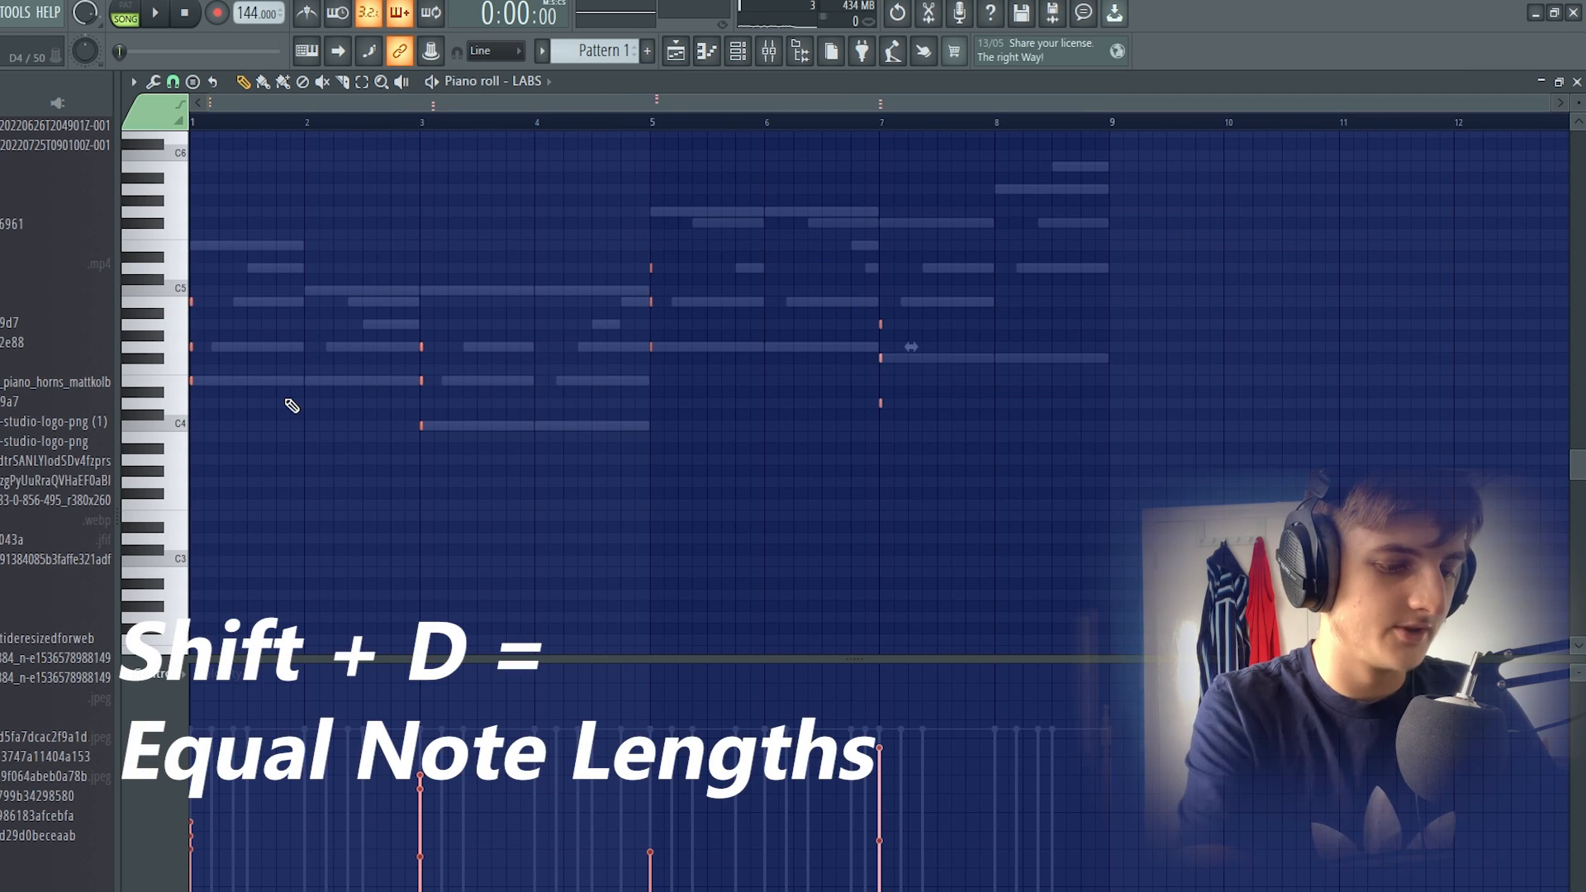
Step: Even out the LABS chord lengths with legato and extend the last chord to the start of bar 9
key("shift+d")
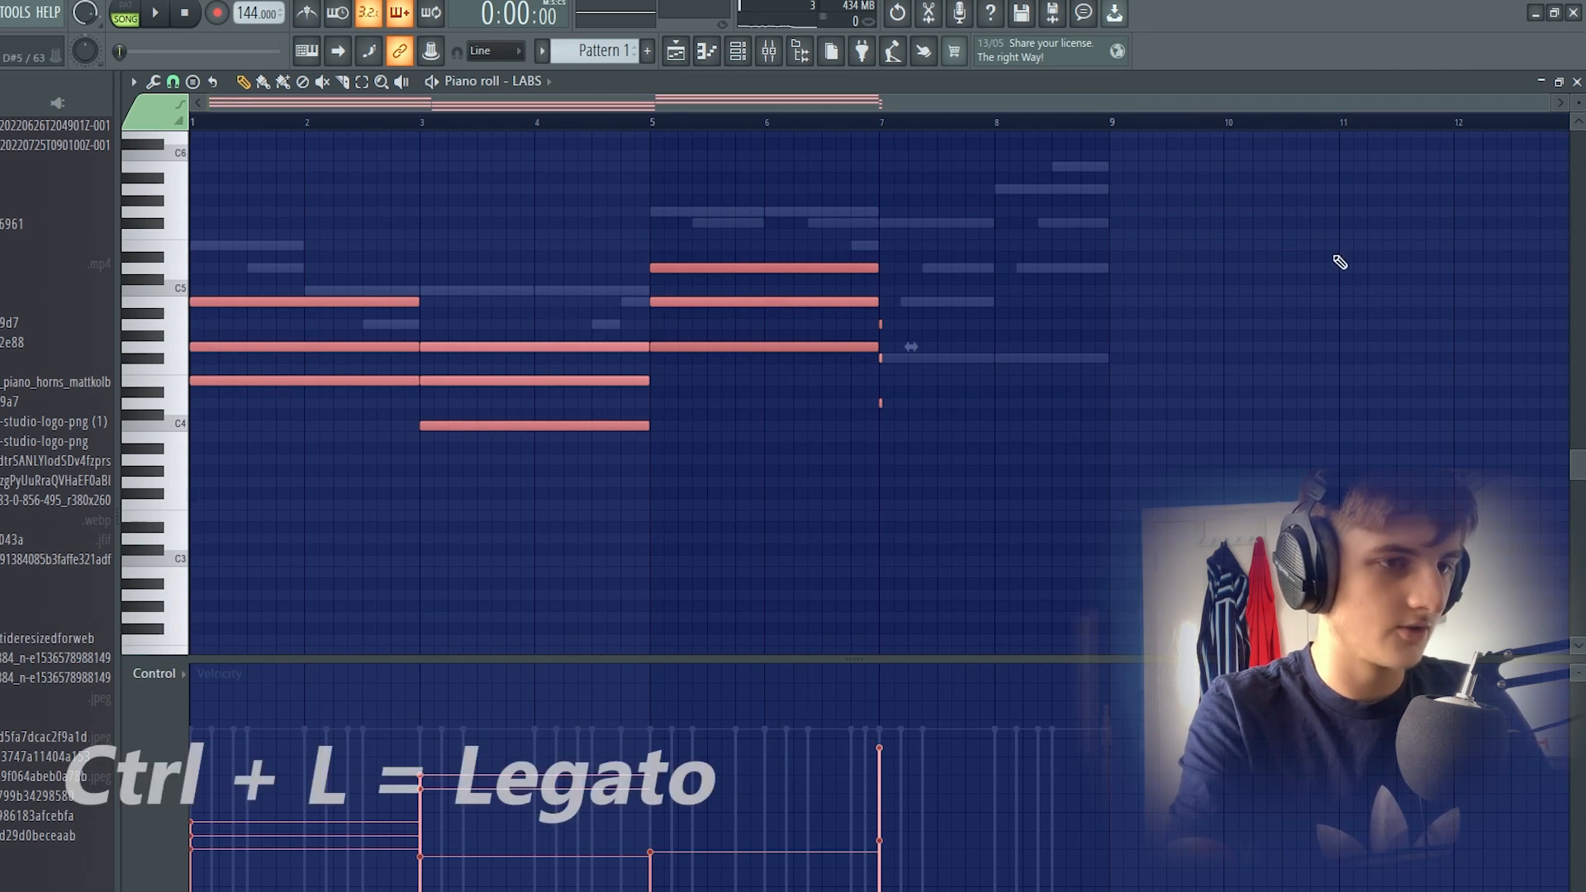
left_click_drag(1065, 184, 879, 409)
scroll(991, 363, "up", 3)
left_click_drag(939, 255, 761, 413)
left_click_drag(768, 323, 1239, 315)
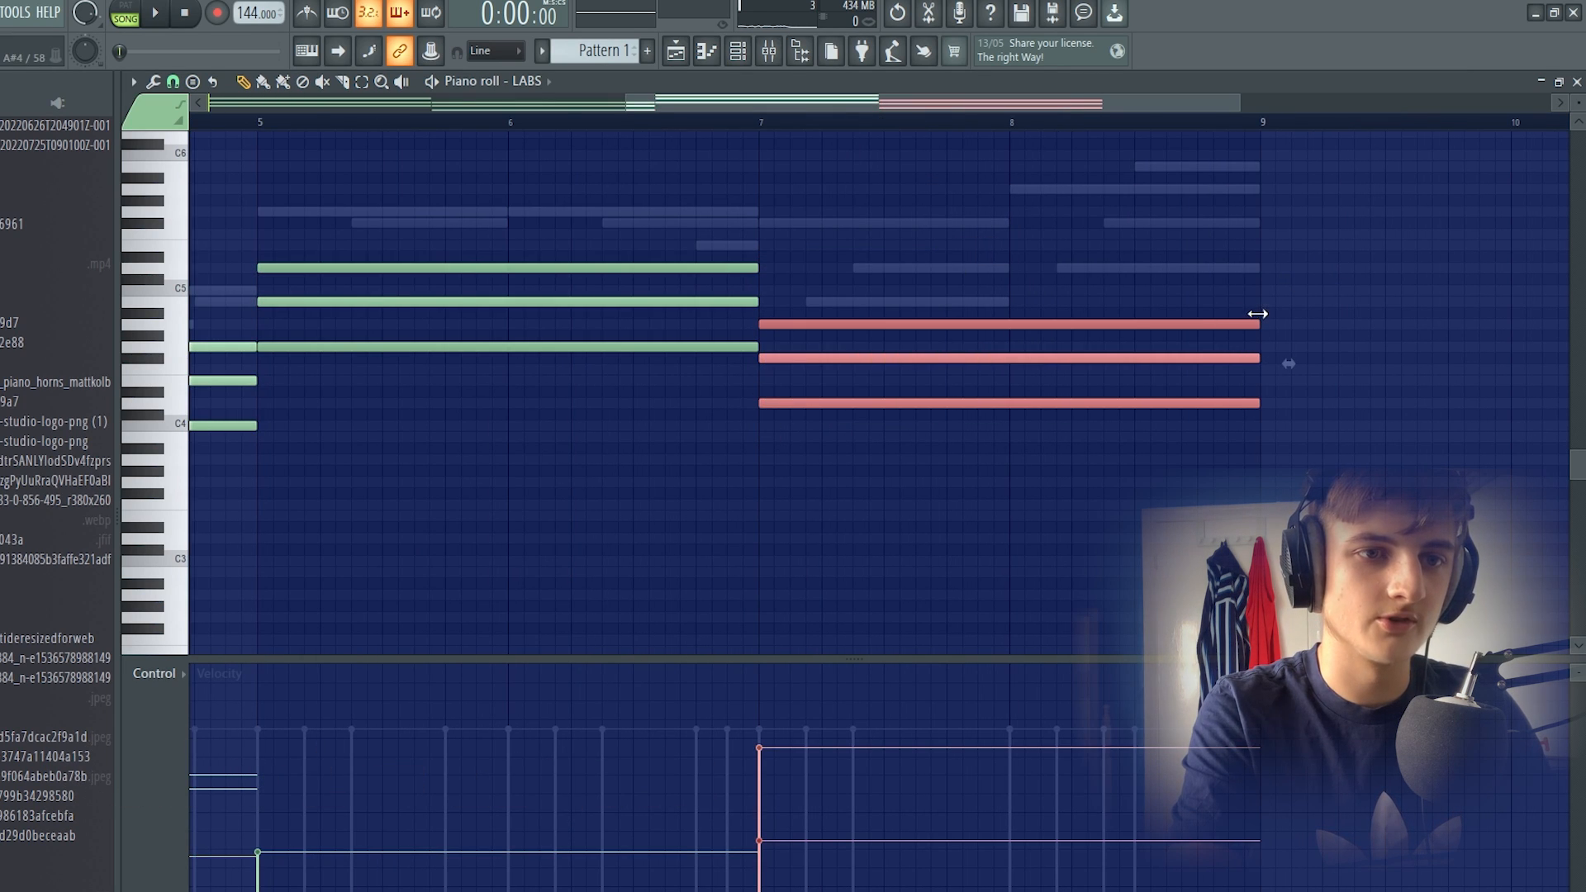
scroll(850, 531, "down", 3)
Step: Open the channel rack to review the Classic.GTr Lite and LABS channels
left_click(740, 52)
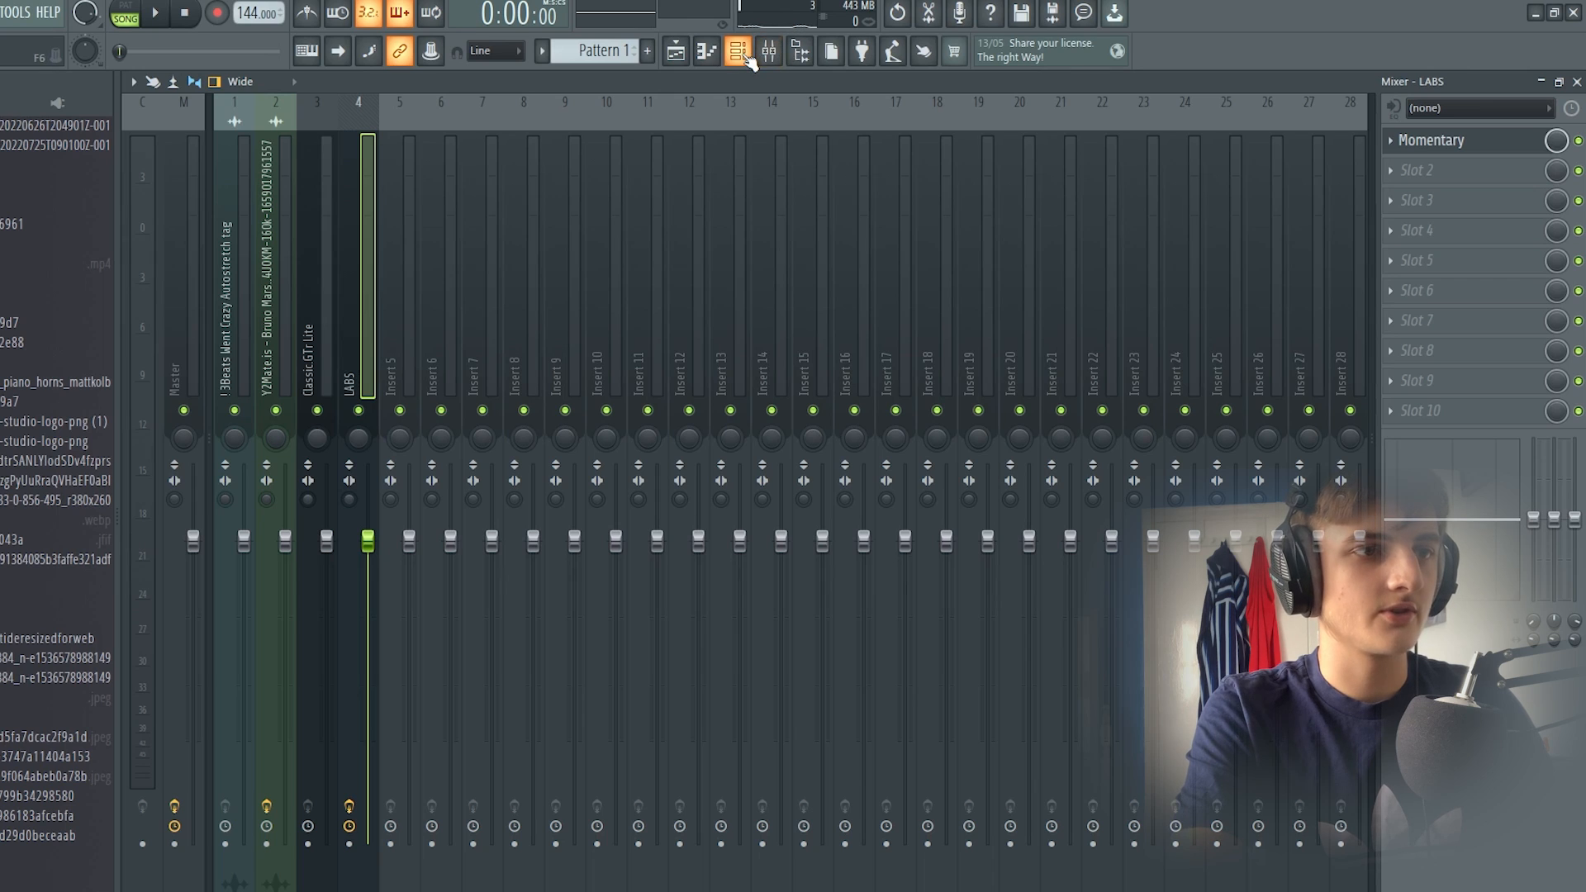
left_click(743, 54)
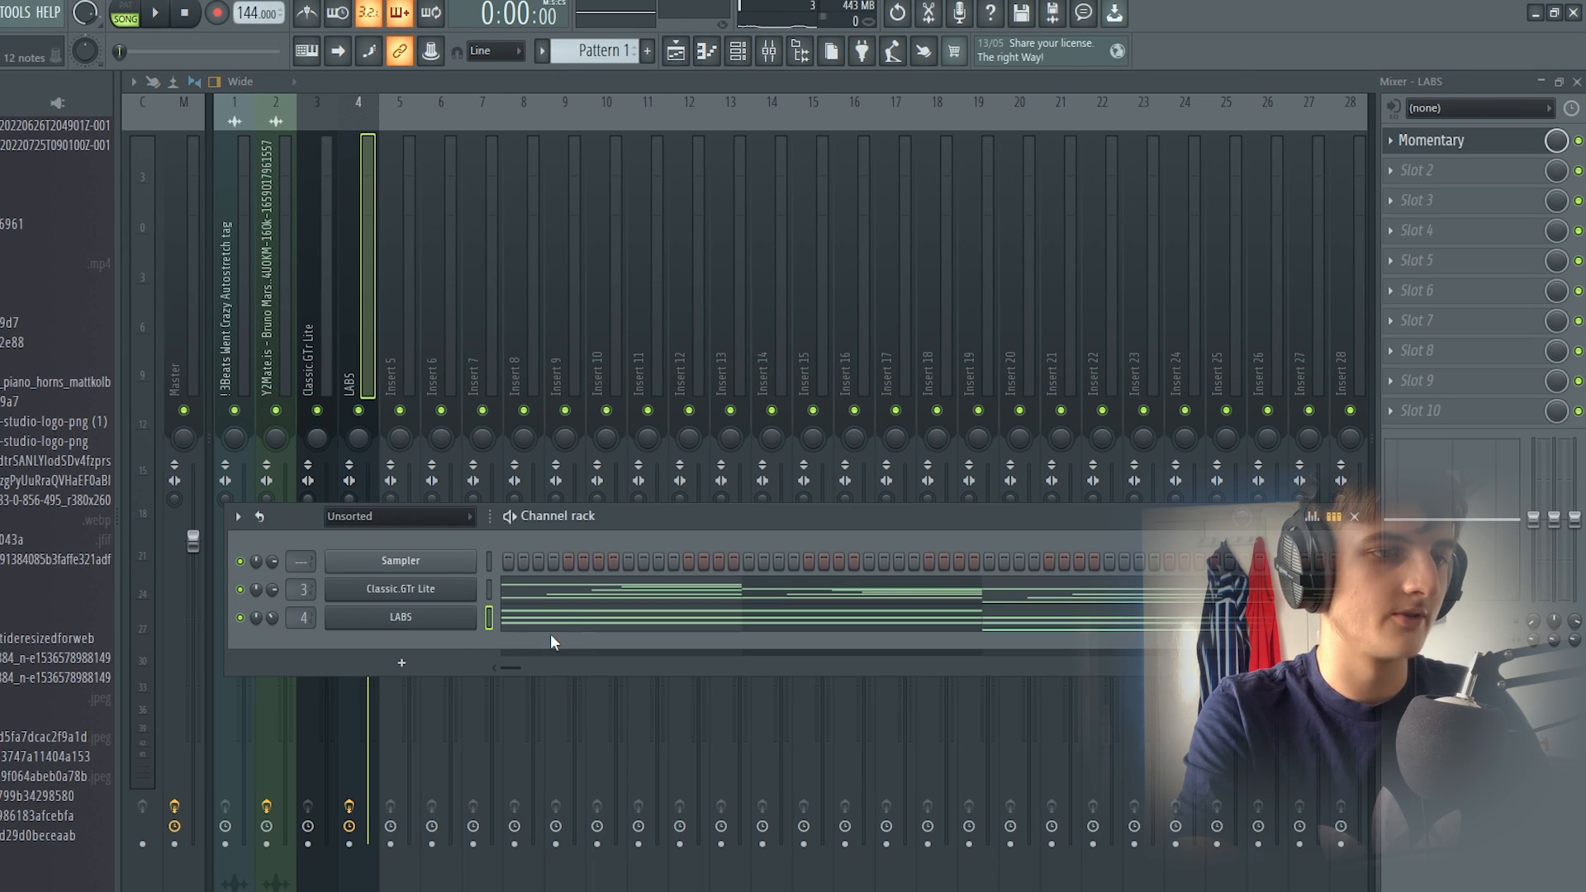
left_click(551, 636)
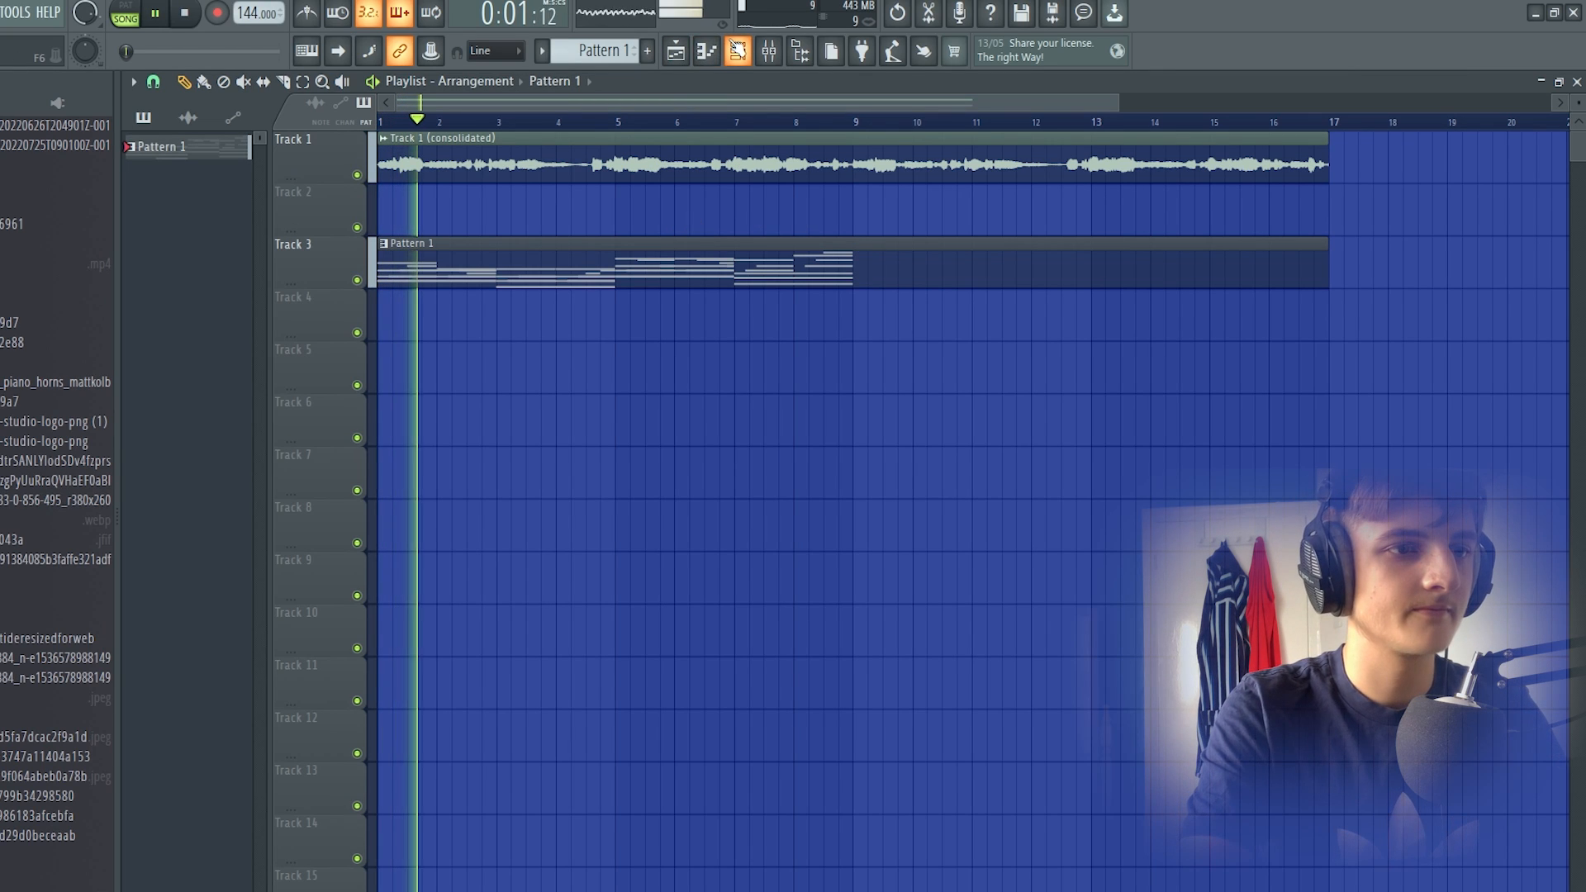
Step: Lower band 2 slightly in the Fruity Parametric EQ 2 on the Classic.GTr Lite mixer track
key("F6")
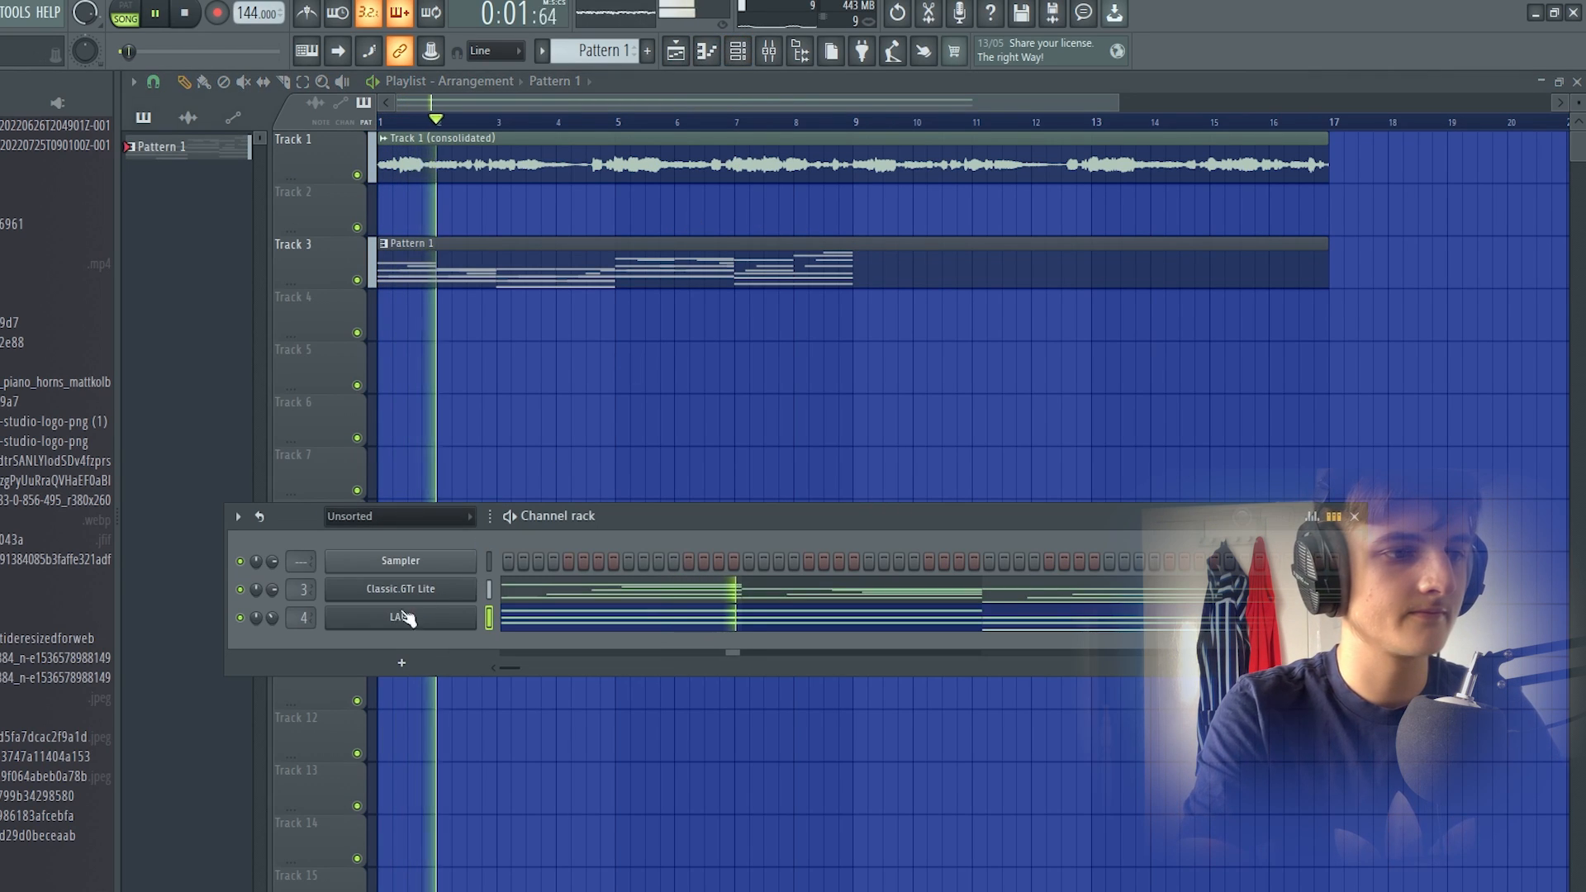
key("F9")
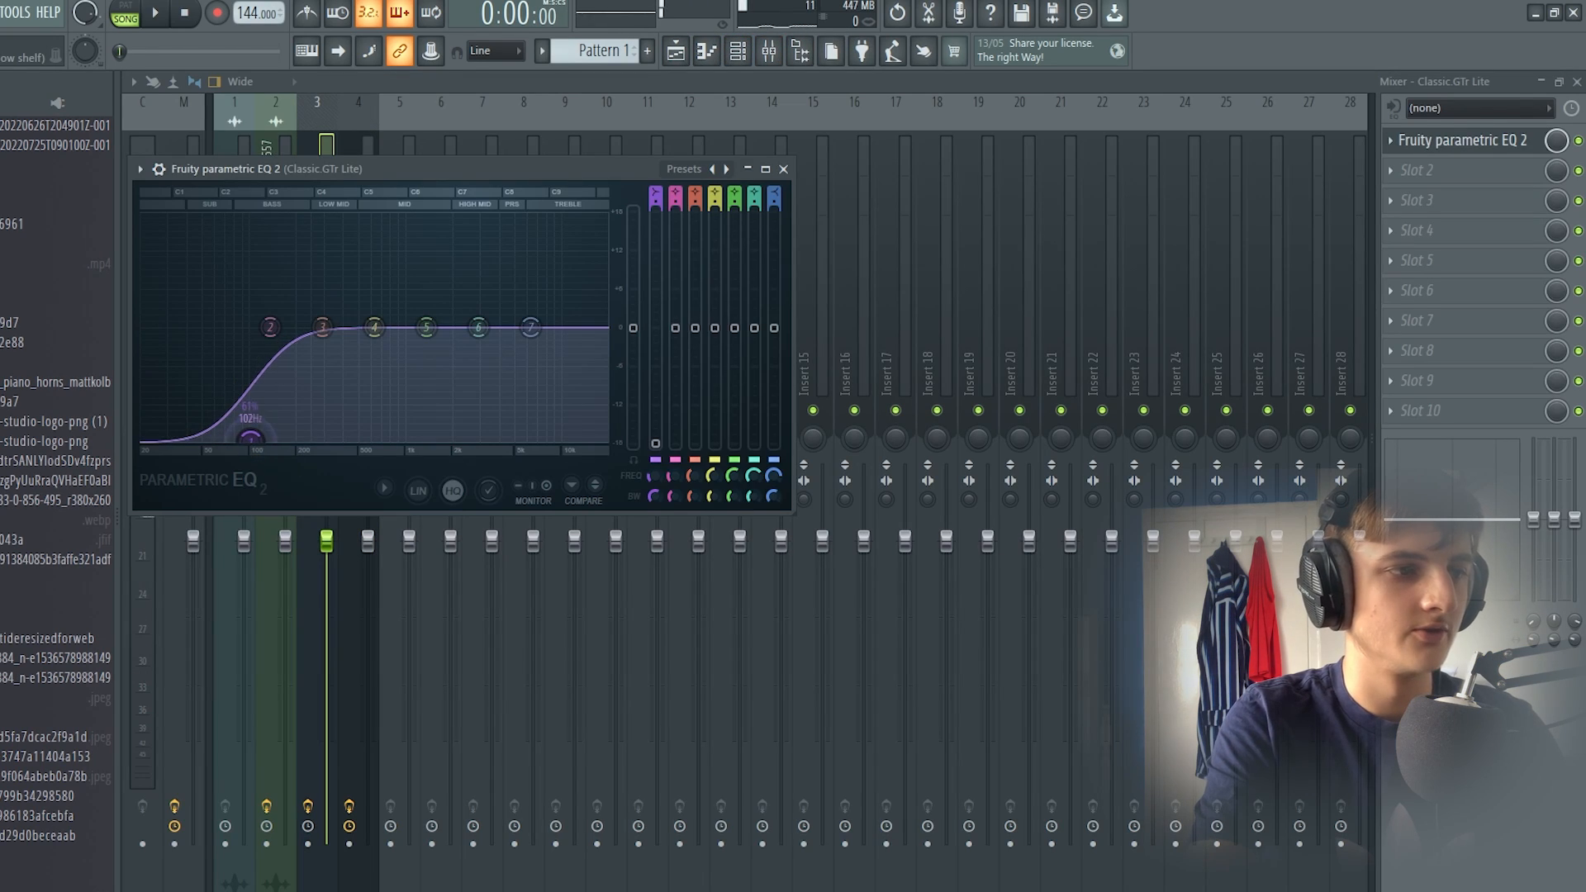
left_click_drag(270, 328, 269, 350)
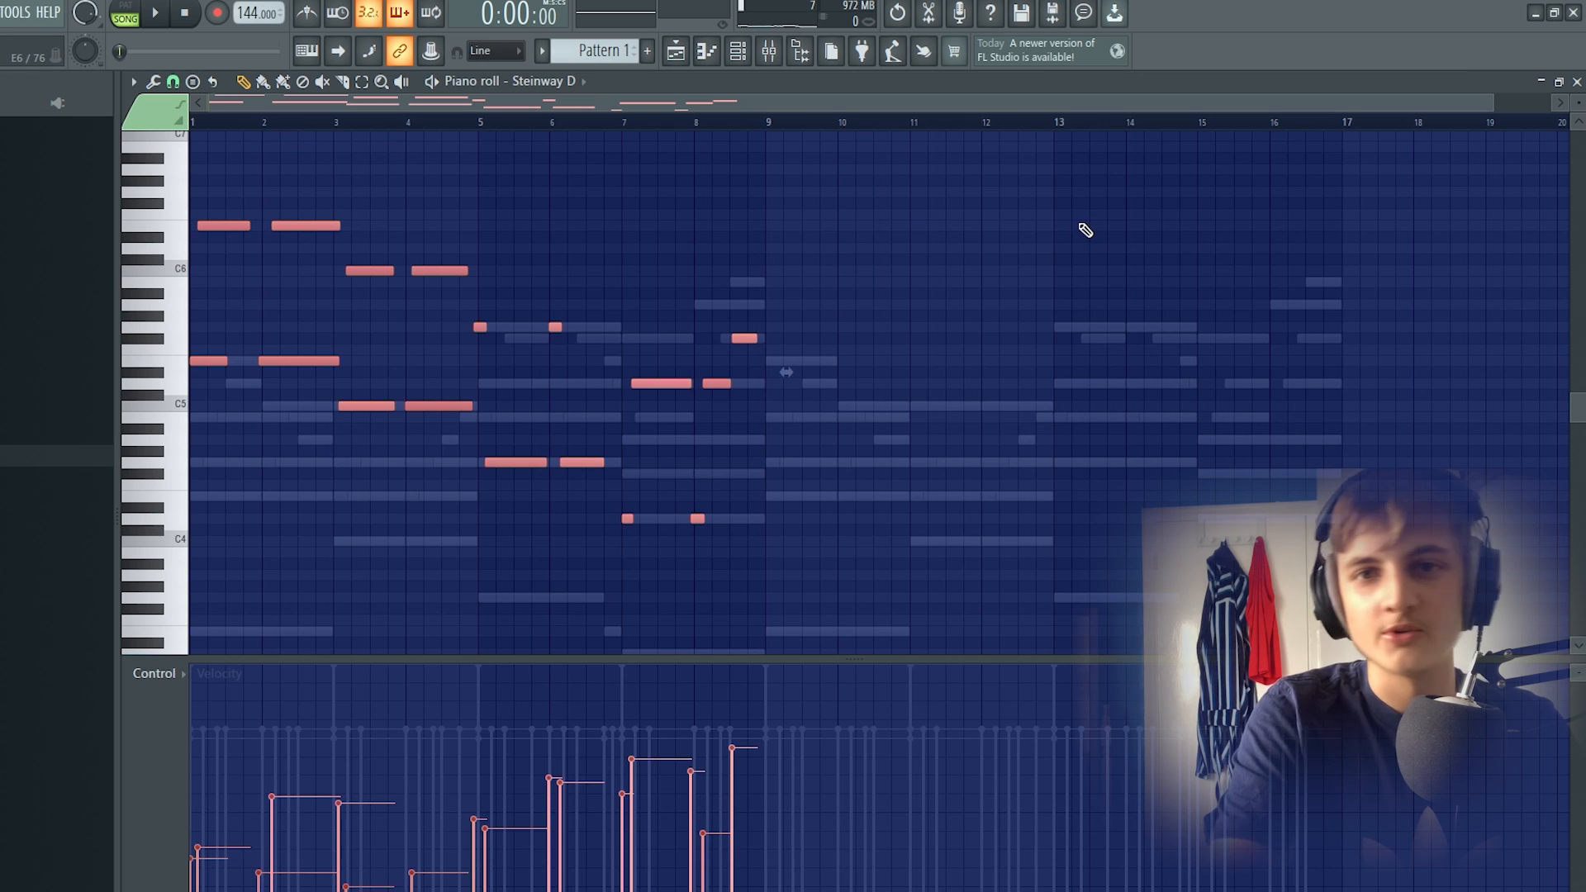
Step: Quantize the recorded Steinway D notes using the Beat template
scroll(380, 216, "up", 2)
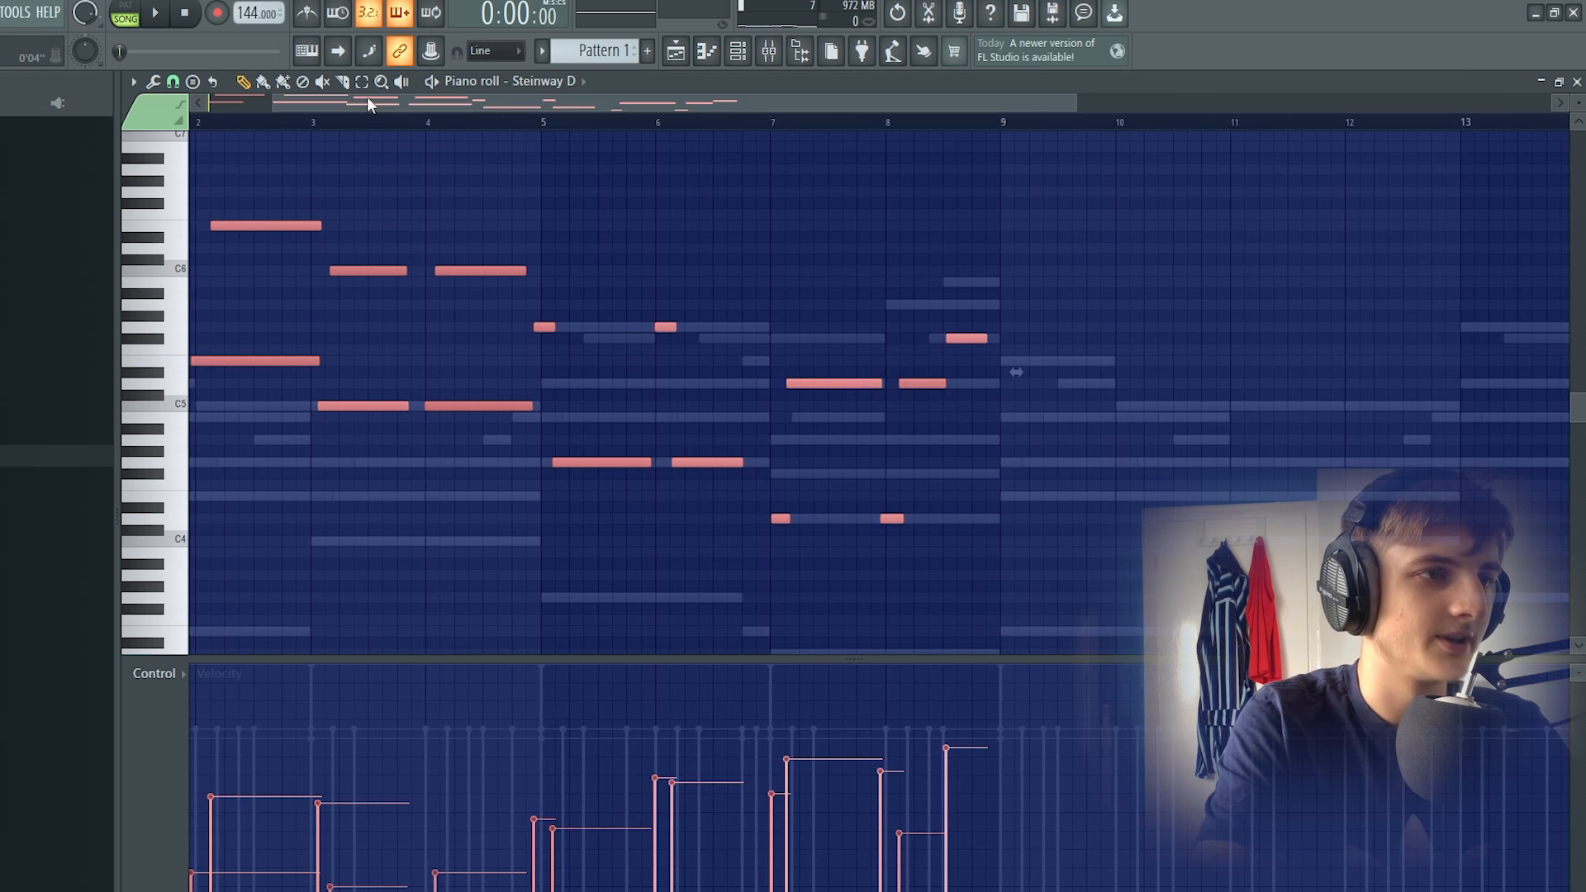
left_click_drag(368, 100, 180, 123)
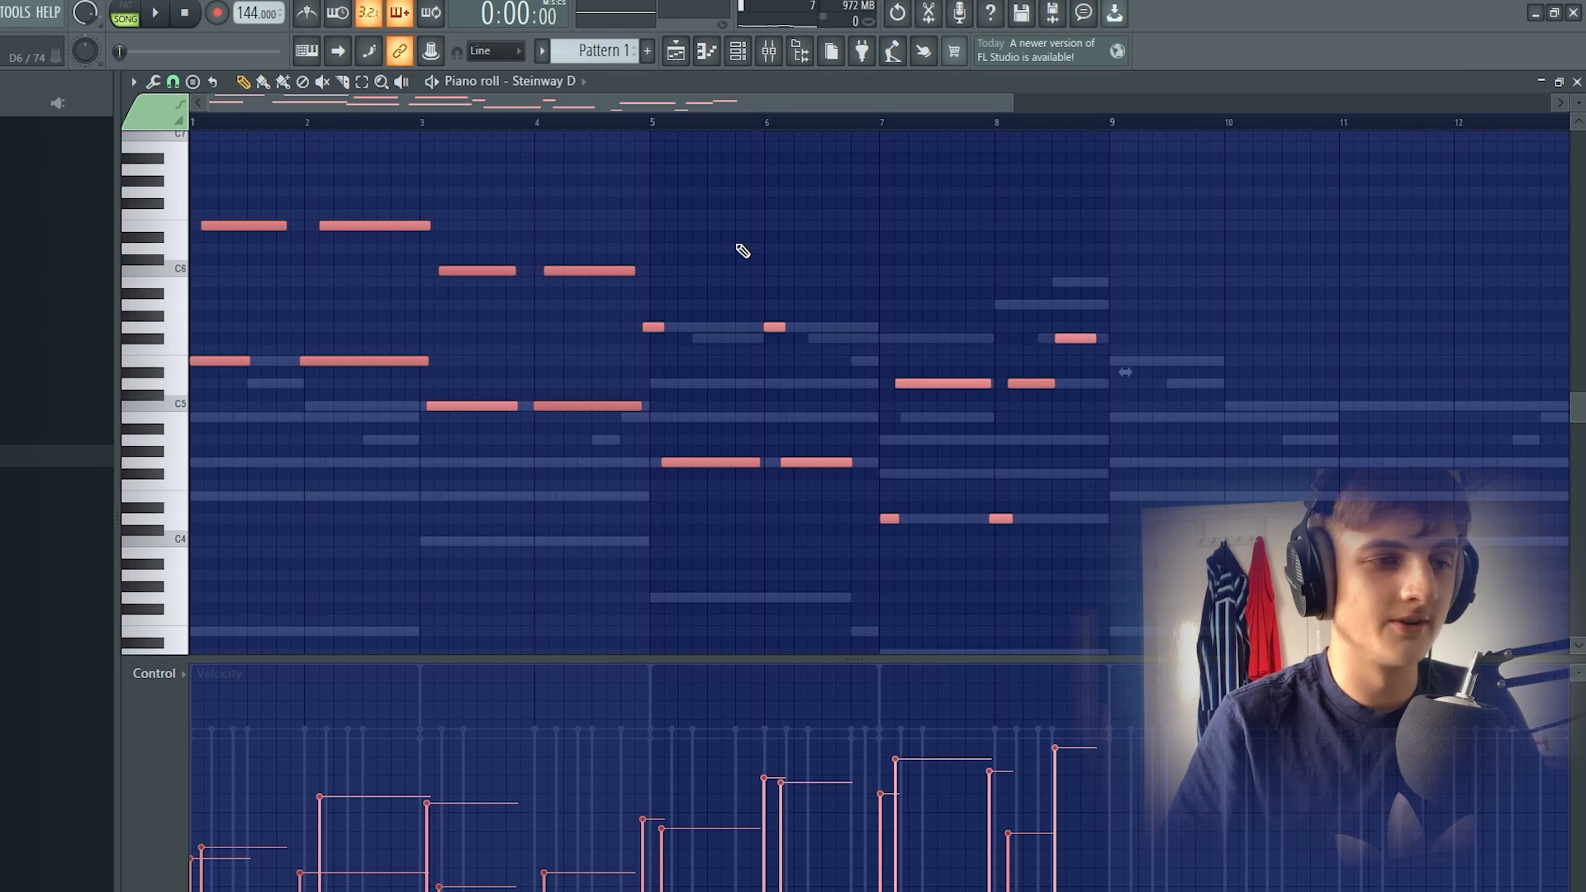
key("alt+q")
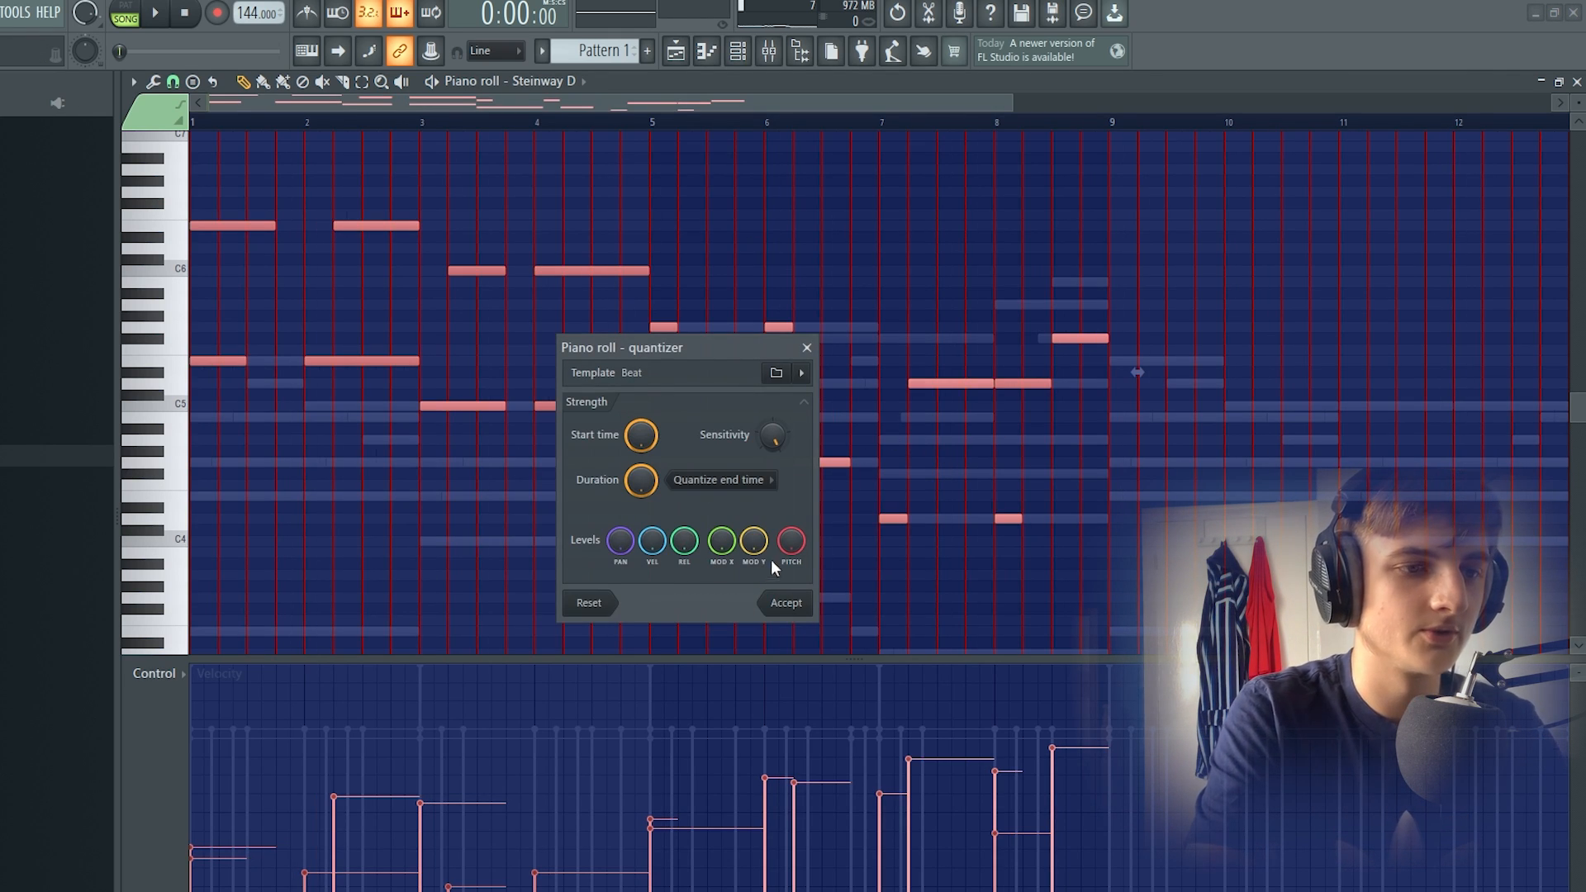
left_click(787, 604)
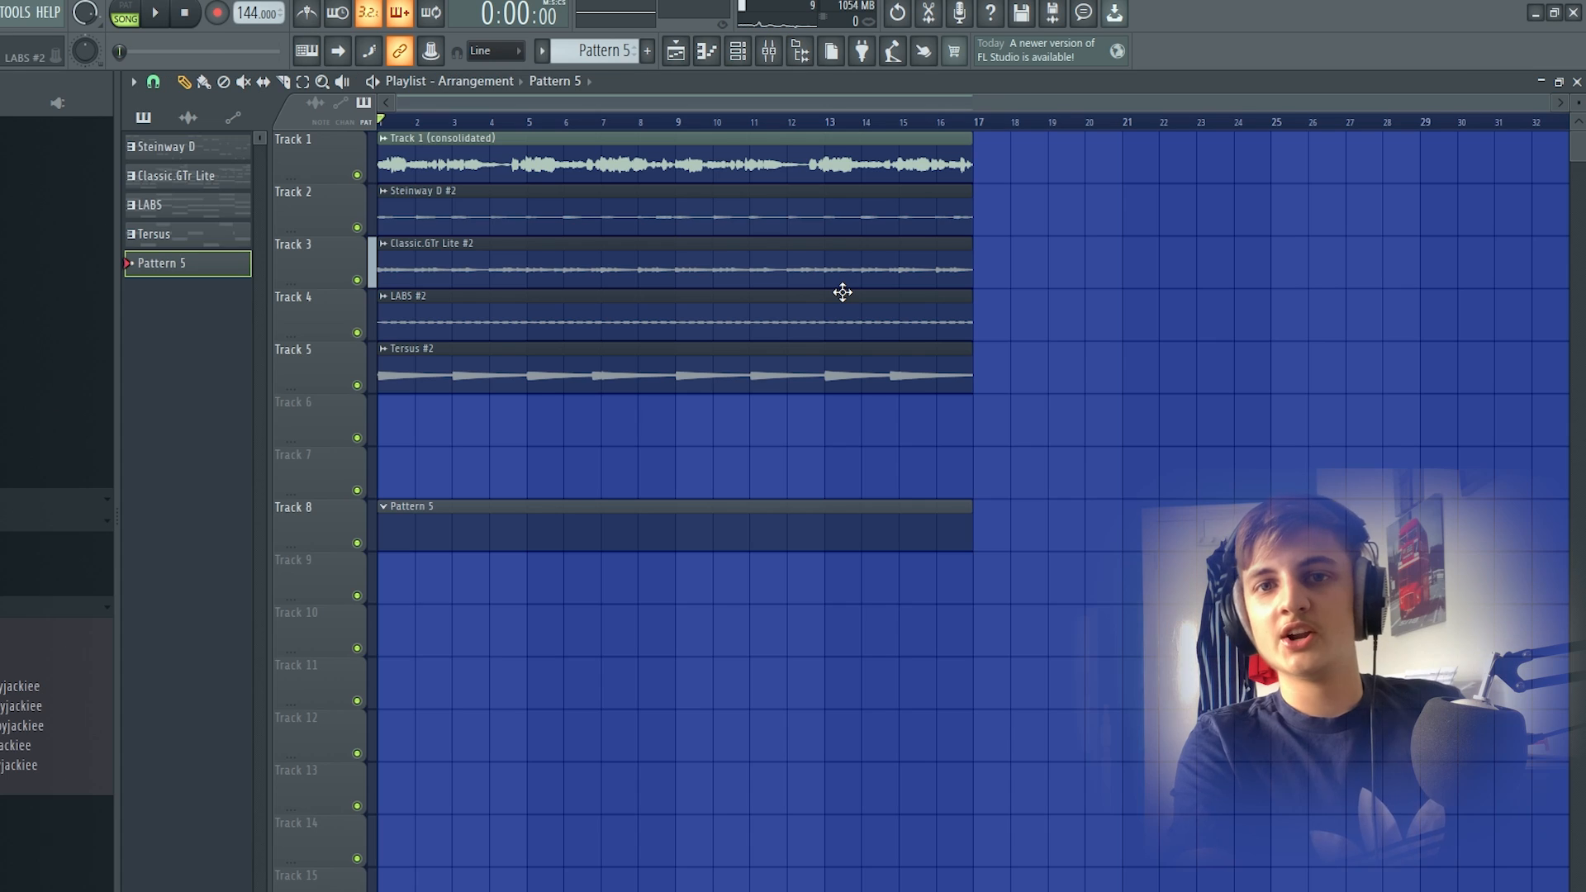
Step: Select the first two bars of percussion hits in Pattern 5 and duplicate them seven times along the timeline
left_click(737, 52)
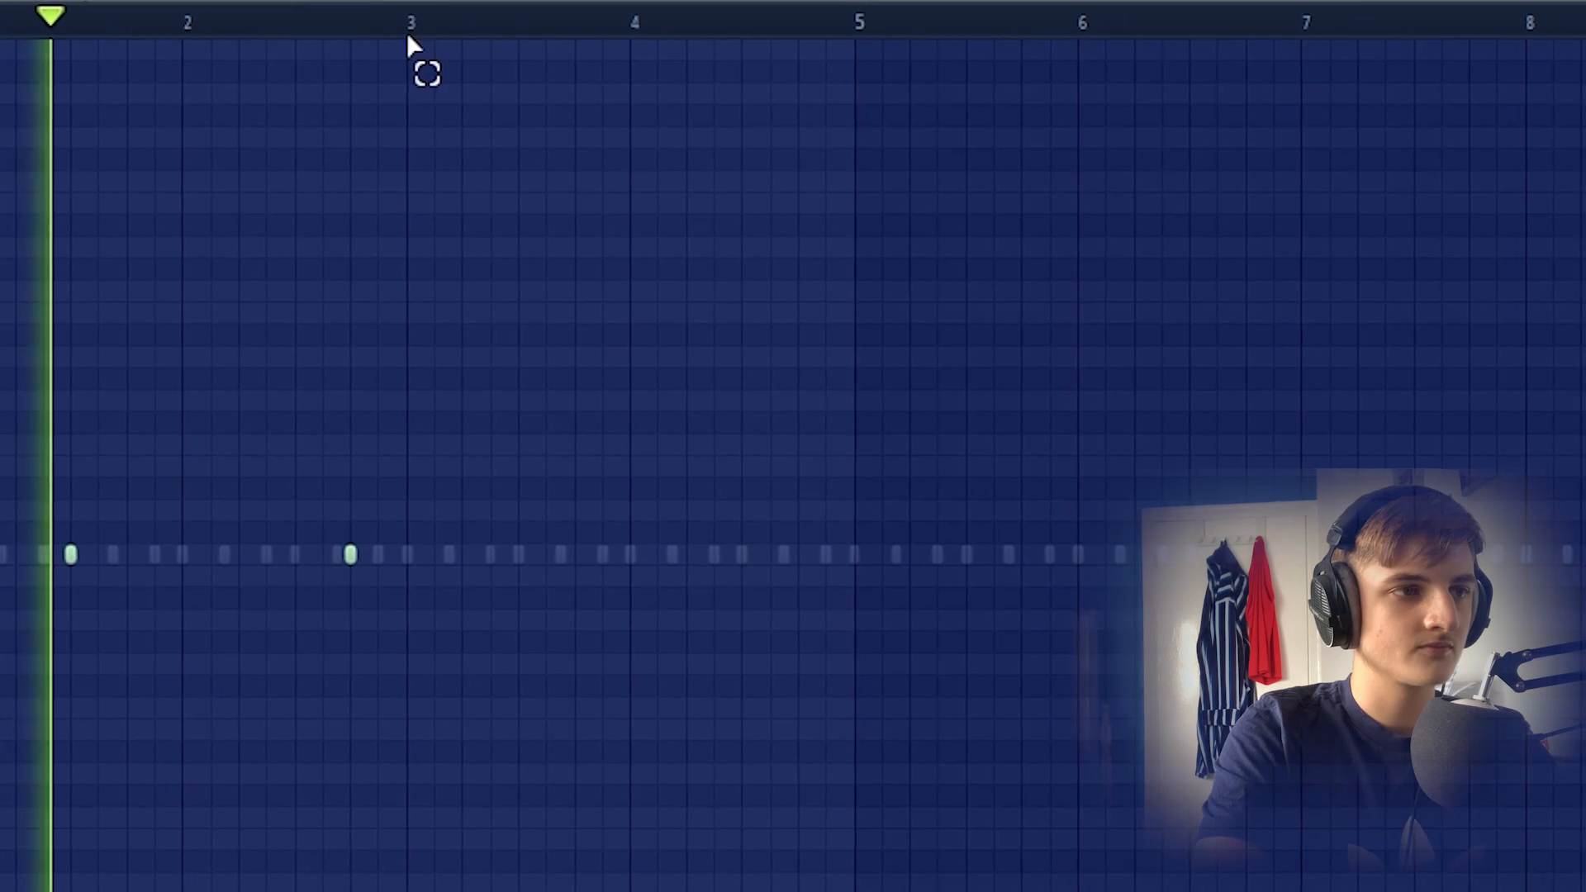
left_click_drag(405, 35, 0, 35)
key("ctrl+b")
key("ctrl+b")
key("ctrl+b")
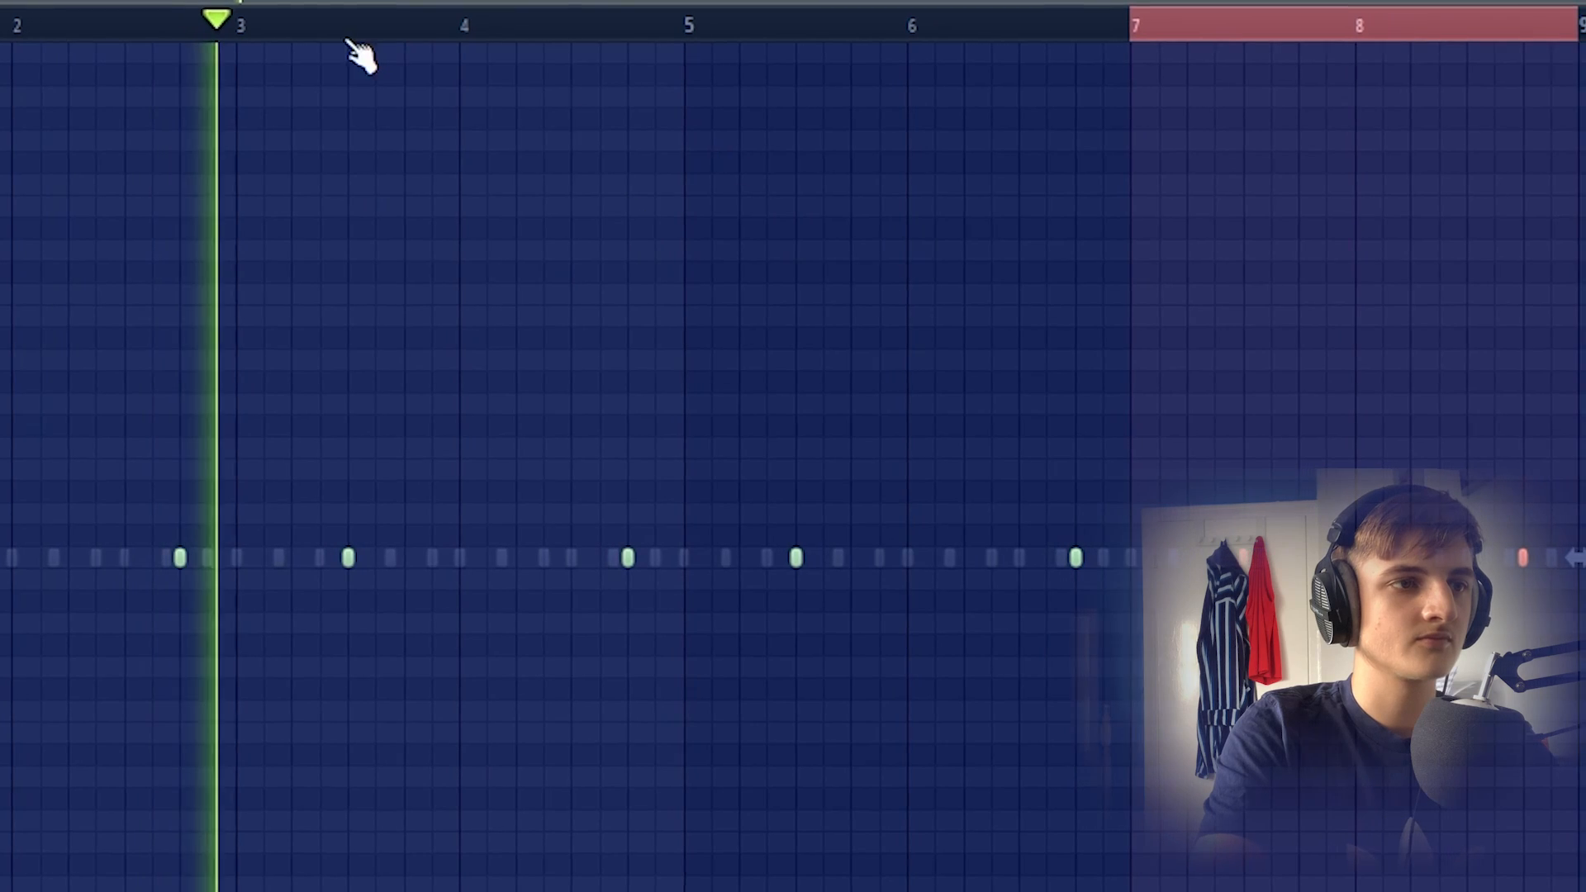
scroll(1148, 189, "down", 3)
key("ctrl+b")
key("ctrl+b")
key("ctrl+b")
key("ctrl+b")
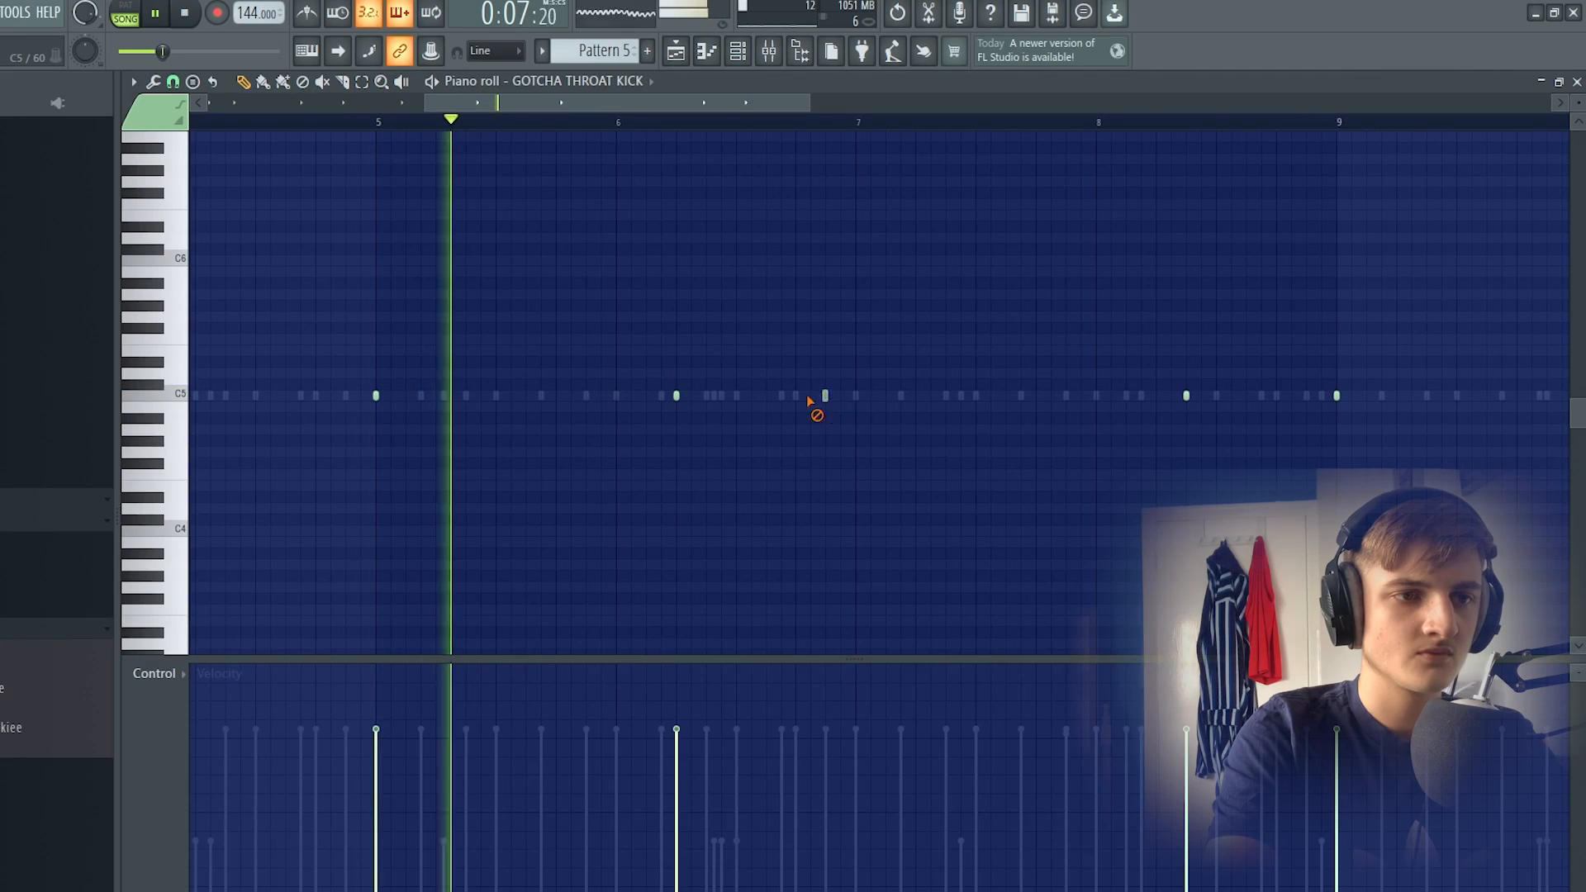
scroll(909, 487, "down", 3)
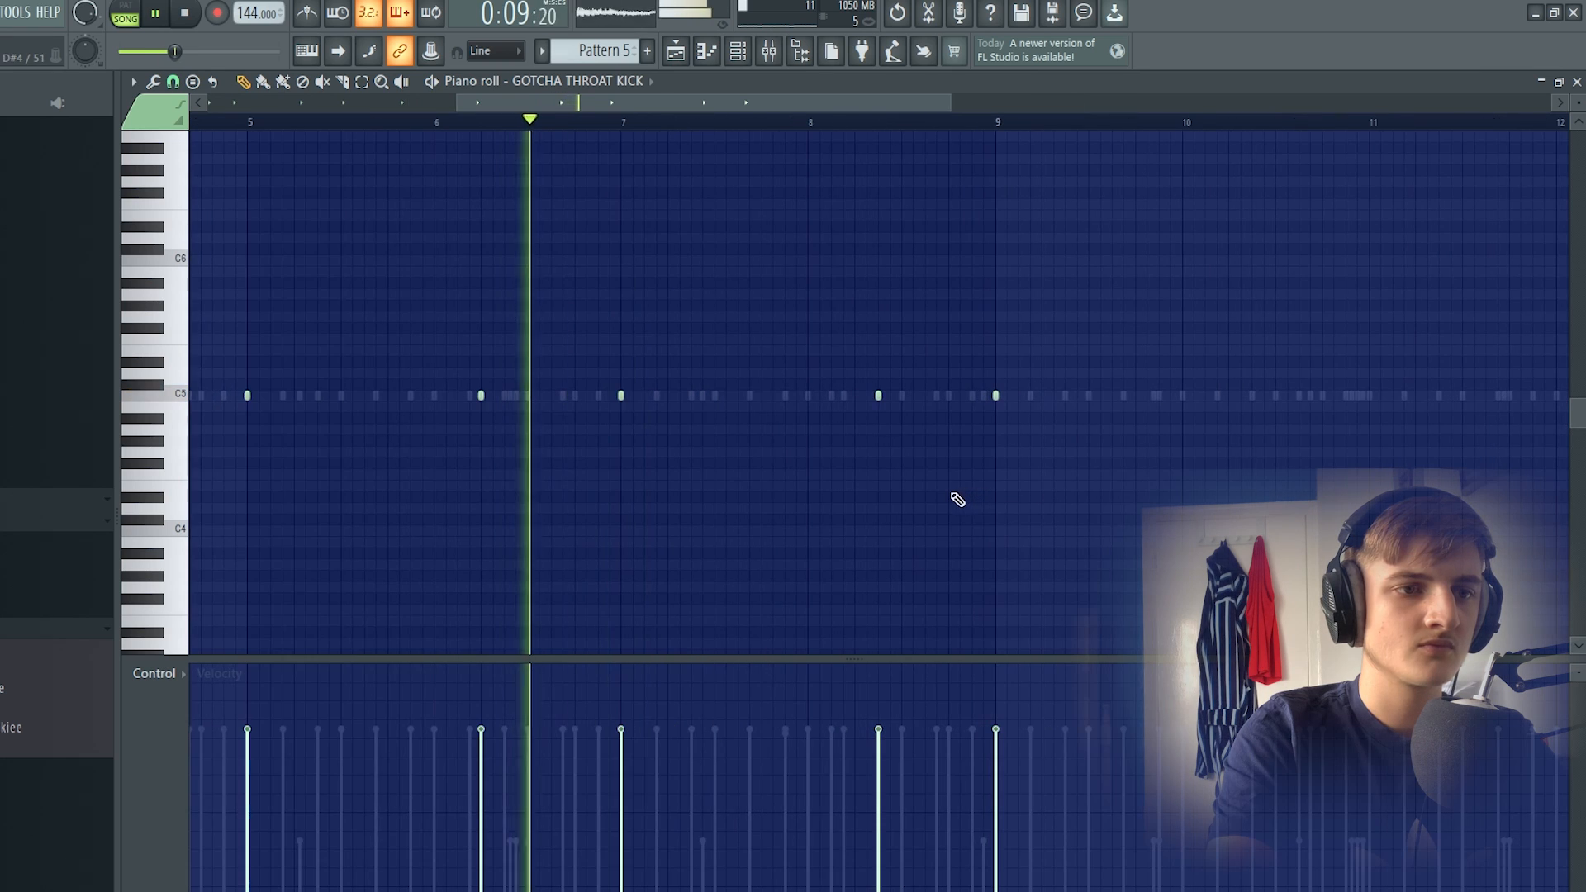
scroll(733, 425, "up", 5)
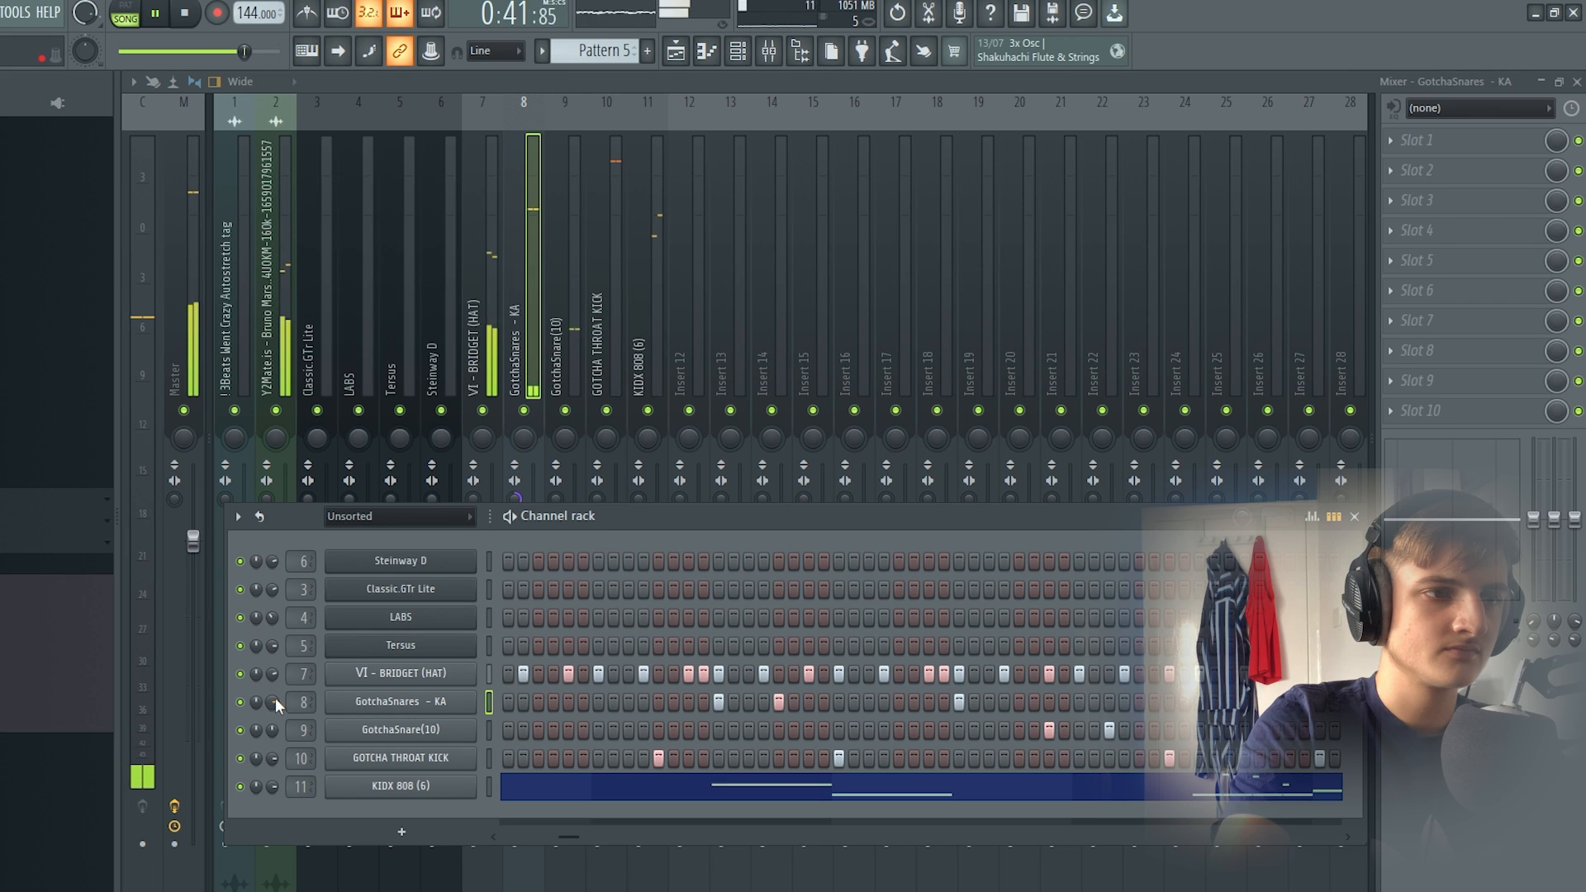
Step: Select the GOTCHA THROAT KICK mixer track and split Pattern 5 in the playlist into separate patterns by channel
left_click(492, 342)
left_click(624, 240)
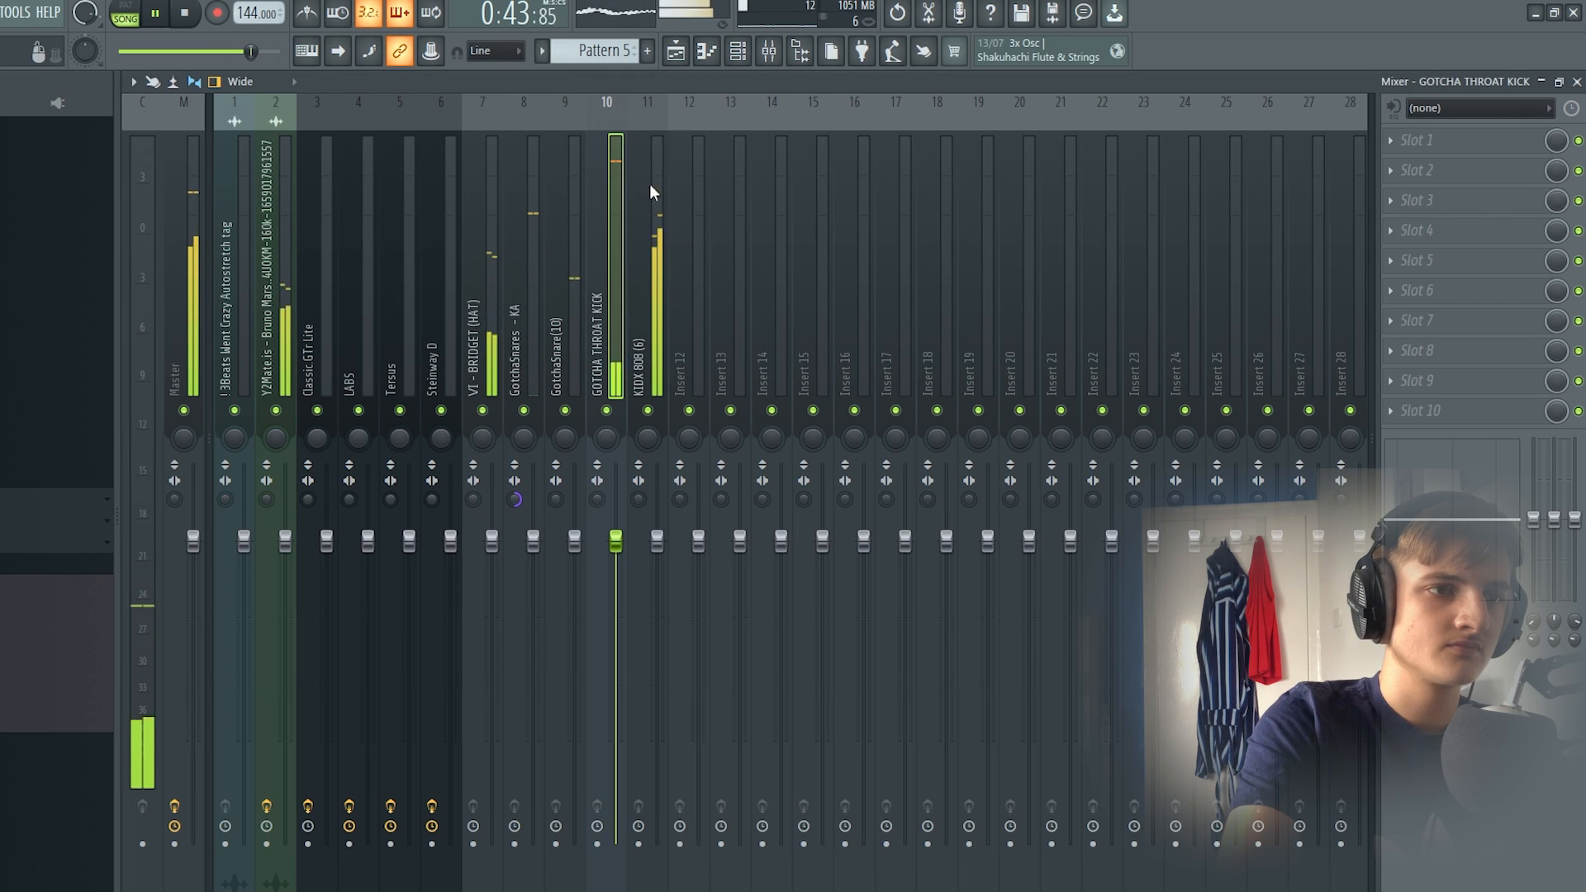
left_click(675, 52)
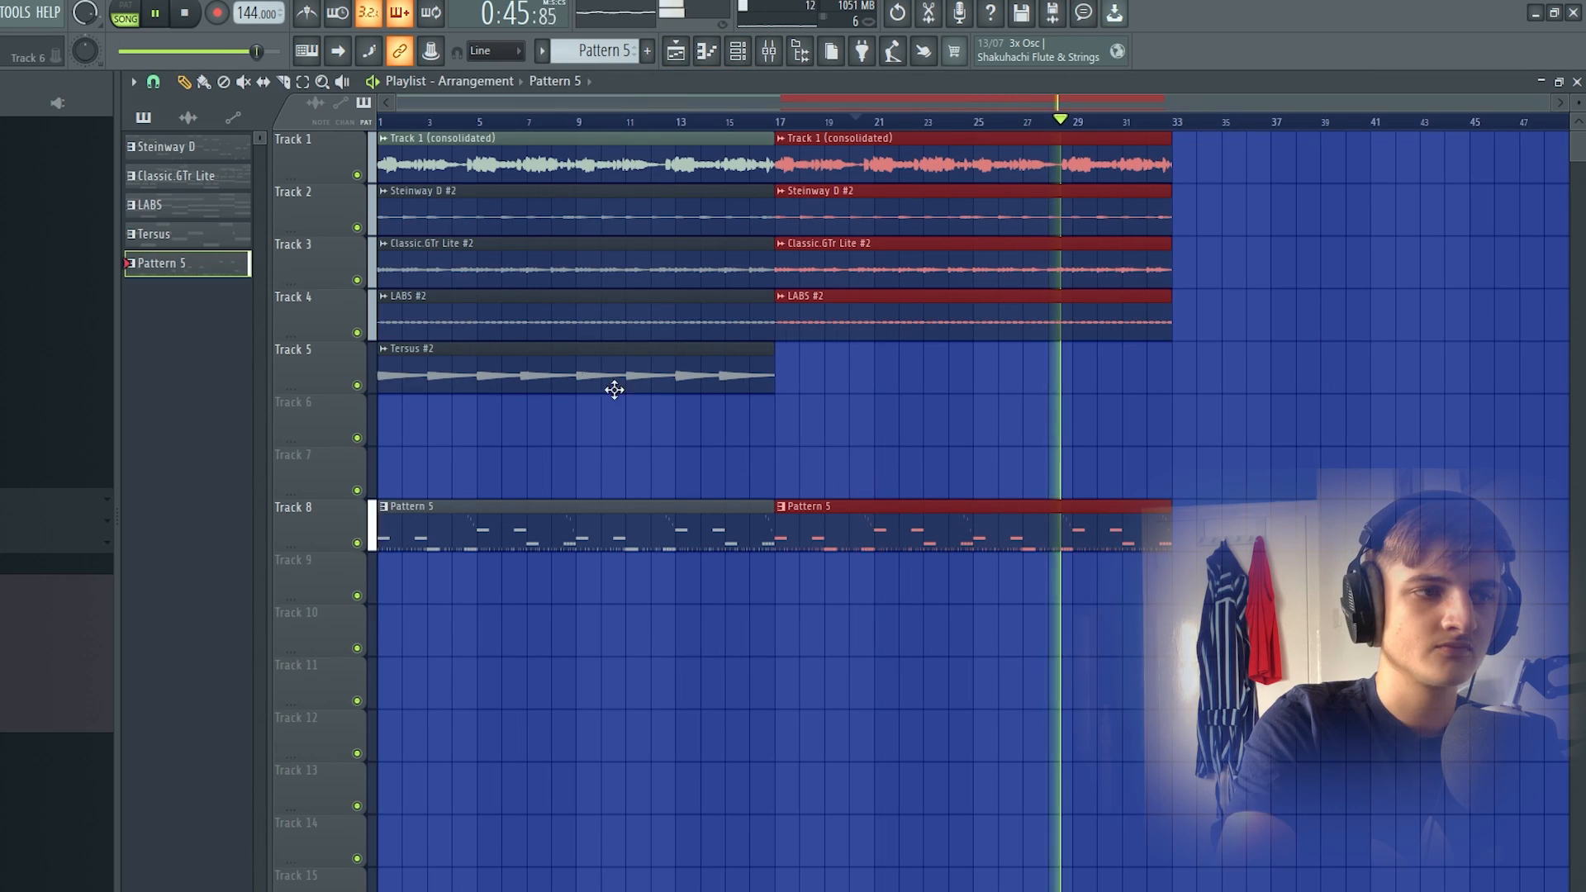
right_click(192, 313)
left_click(241, 601)
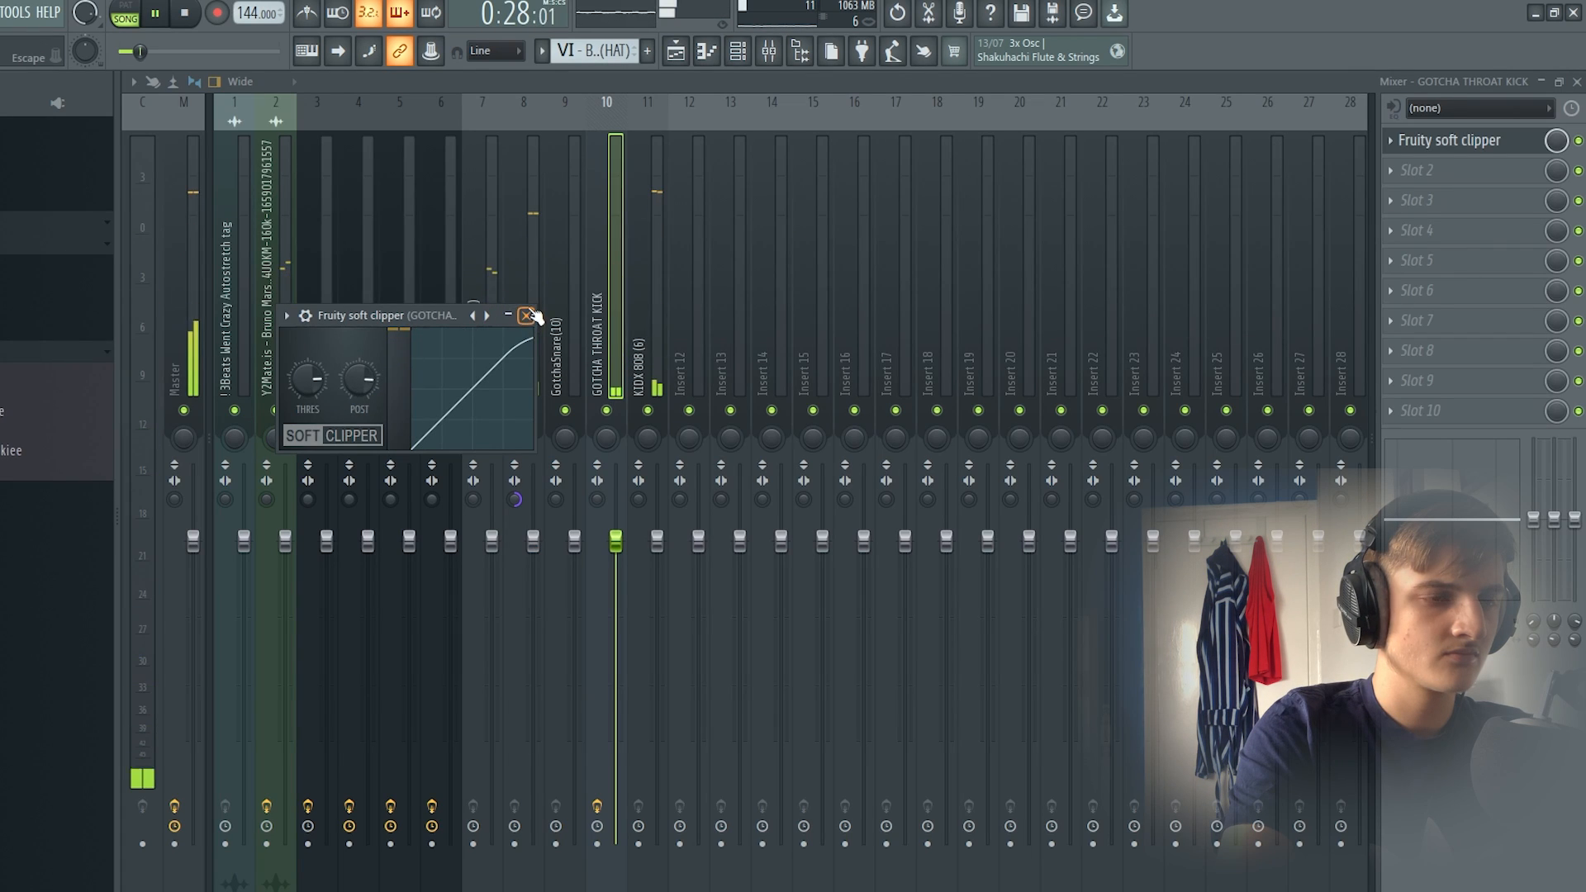
Step: Close the Fruity soft clipper on the GOTCHA THROAT KICK mixer track and open the playlist to review the full arrangement
left_click(528, 315)
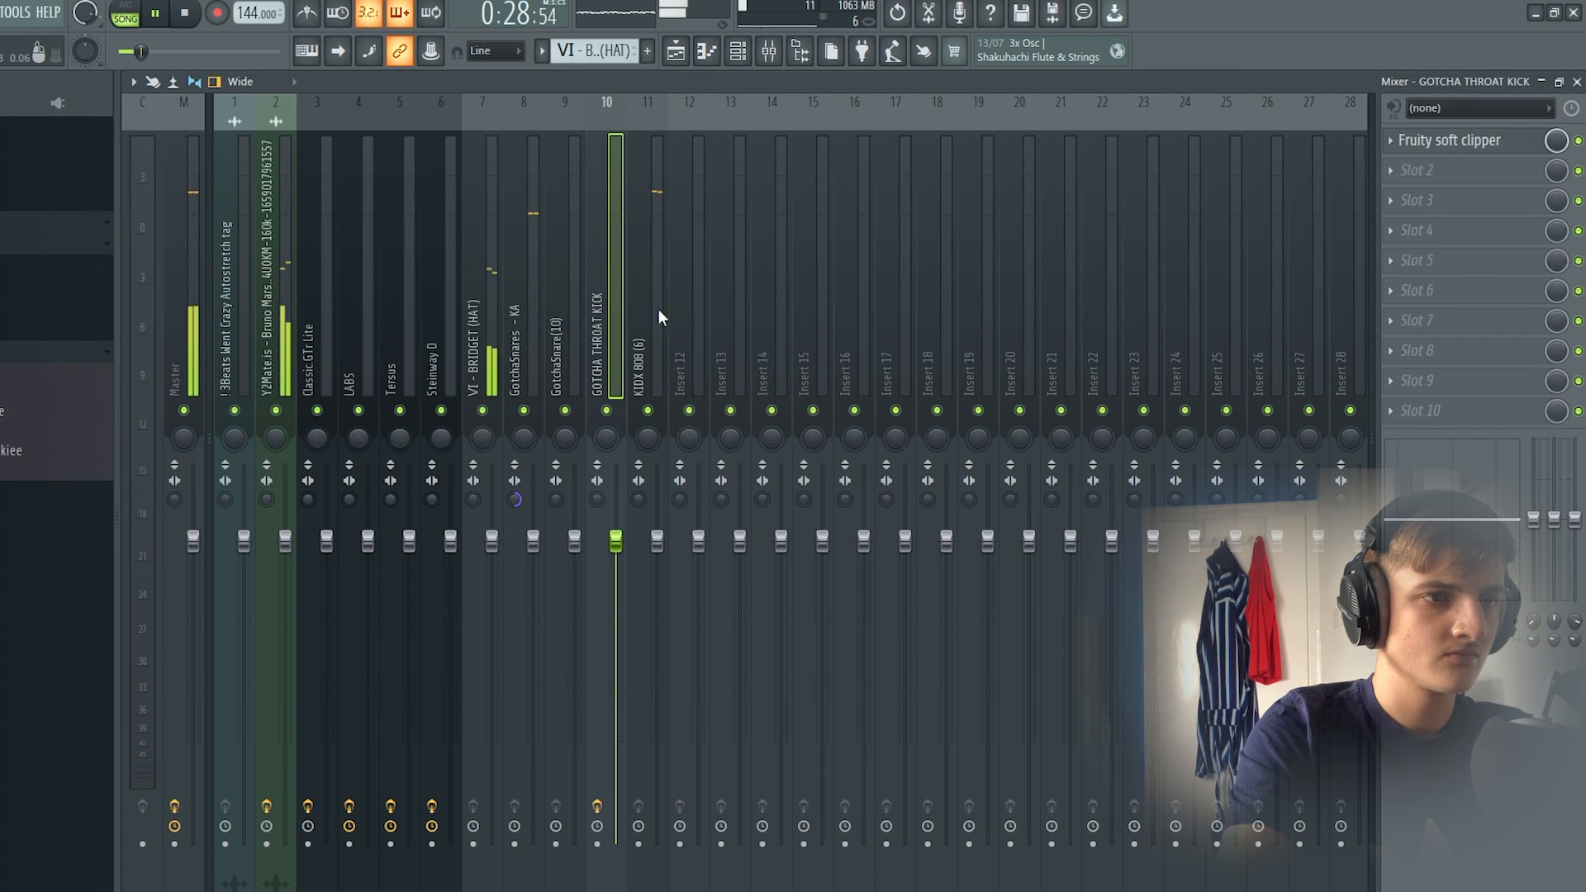
key("Right")
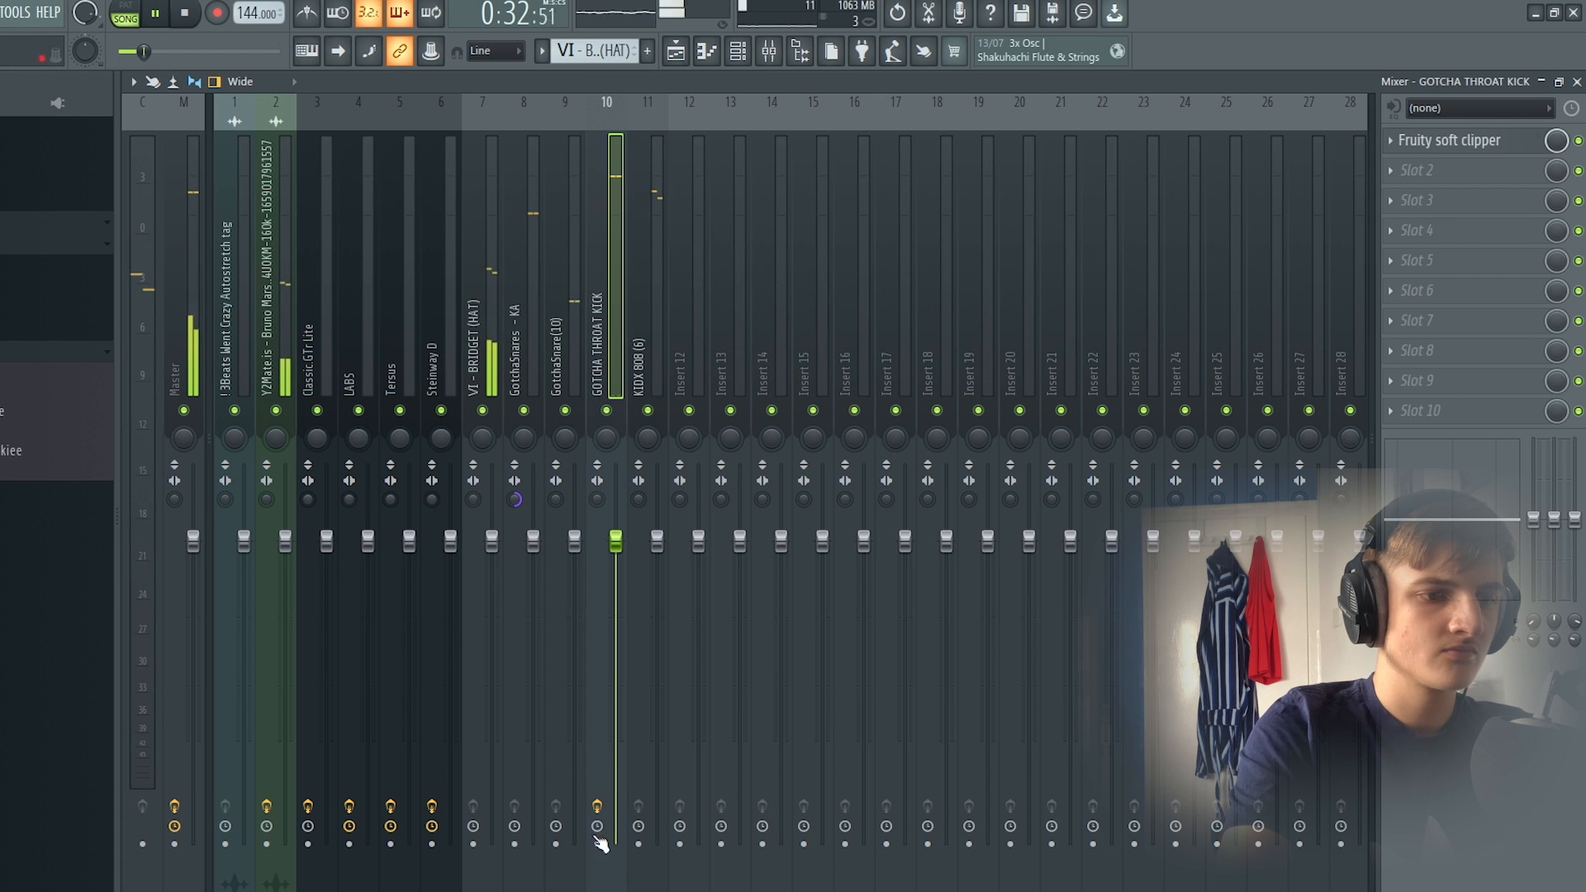
key("F5")
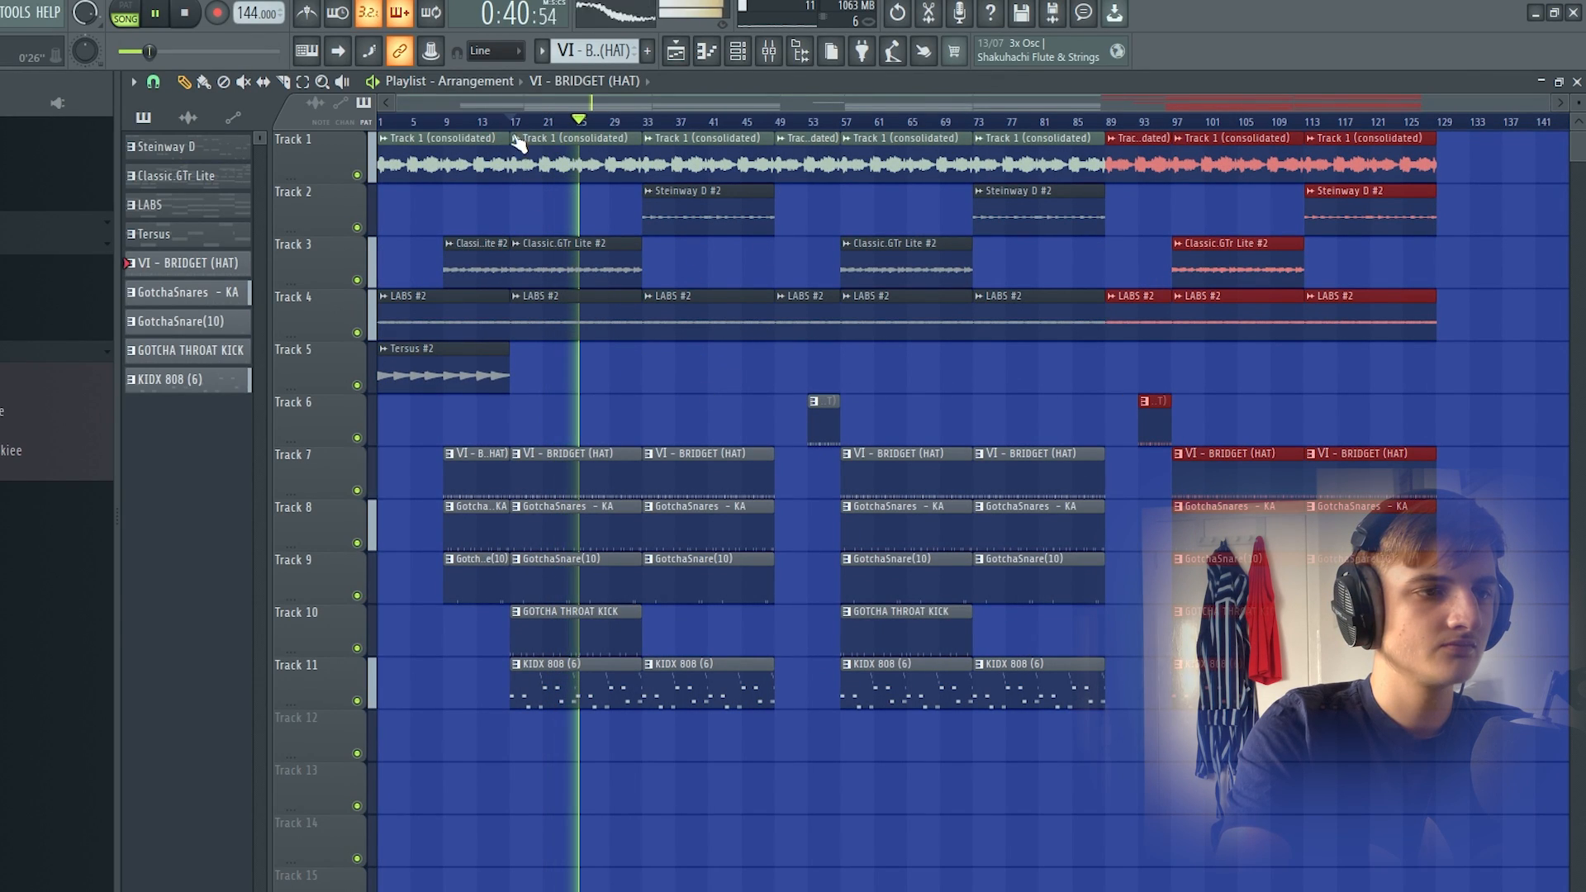
scroll(630, 238, "up", 2)
scroll(476, 148, "down", 2)
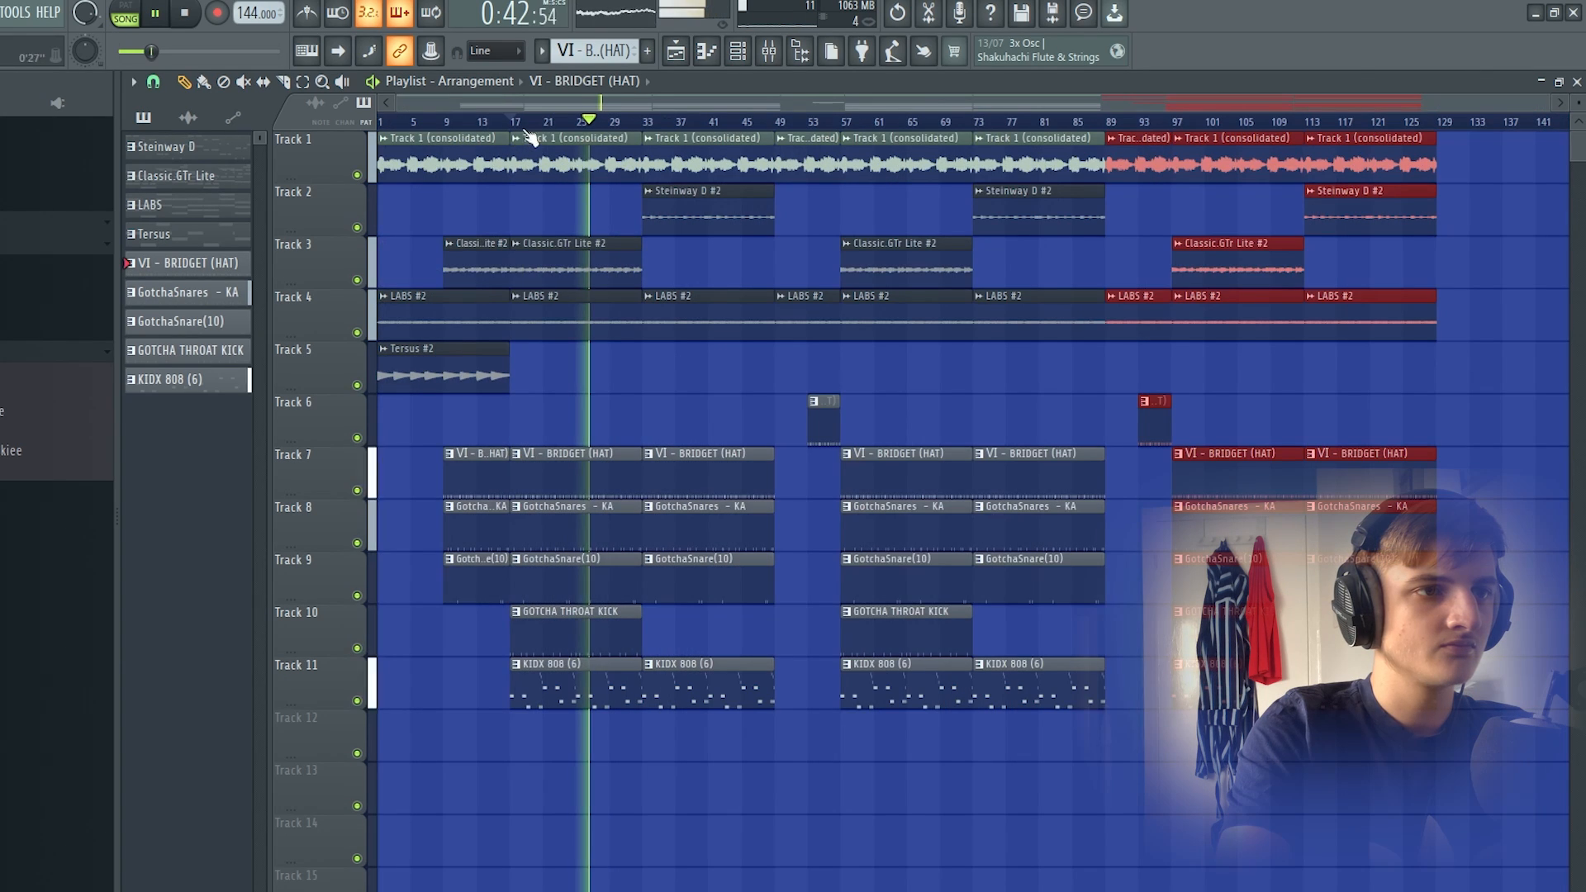